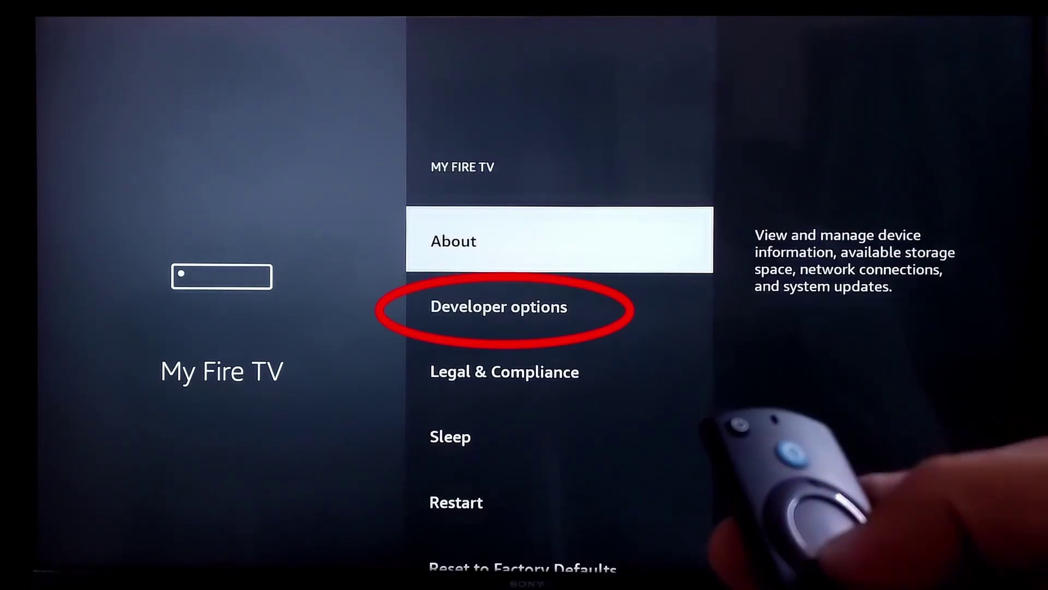
Step: Enter Developer options, turn ADB debugging on, and bring up the Install unknown apps notice
key("Down")
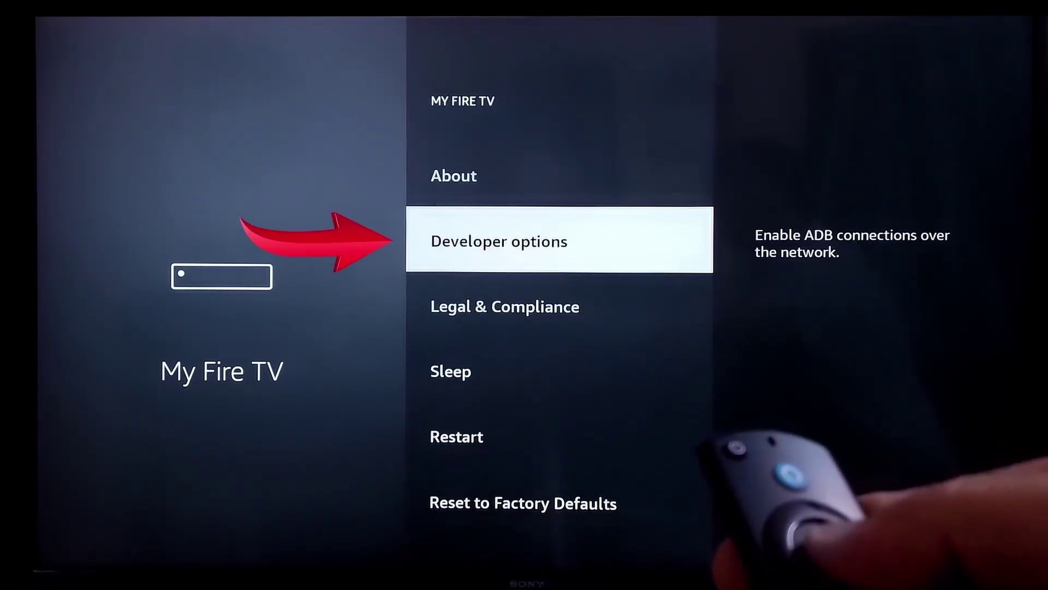
key("Return")
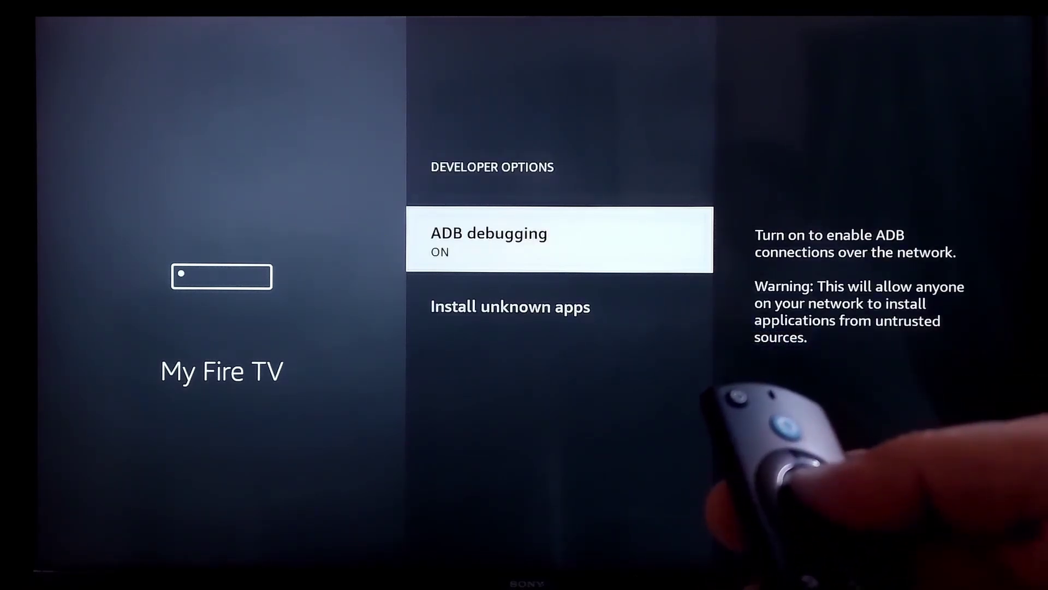
key("Down")
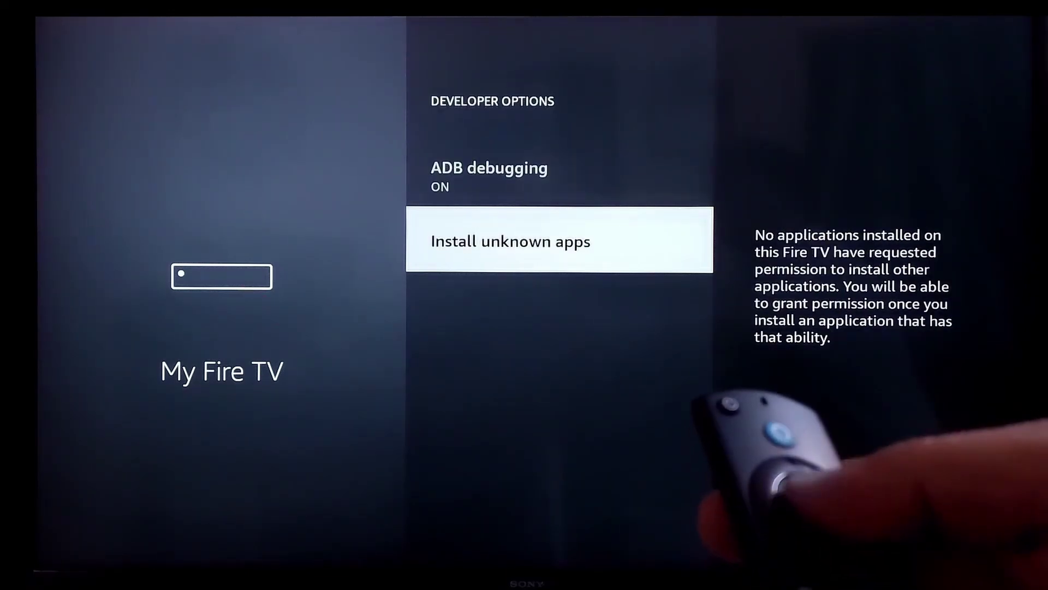
key("Return")
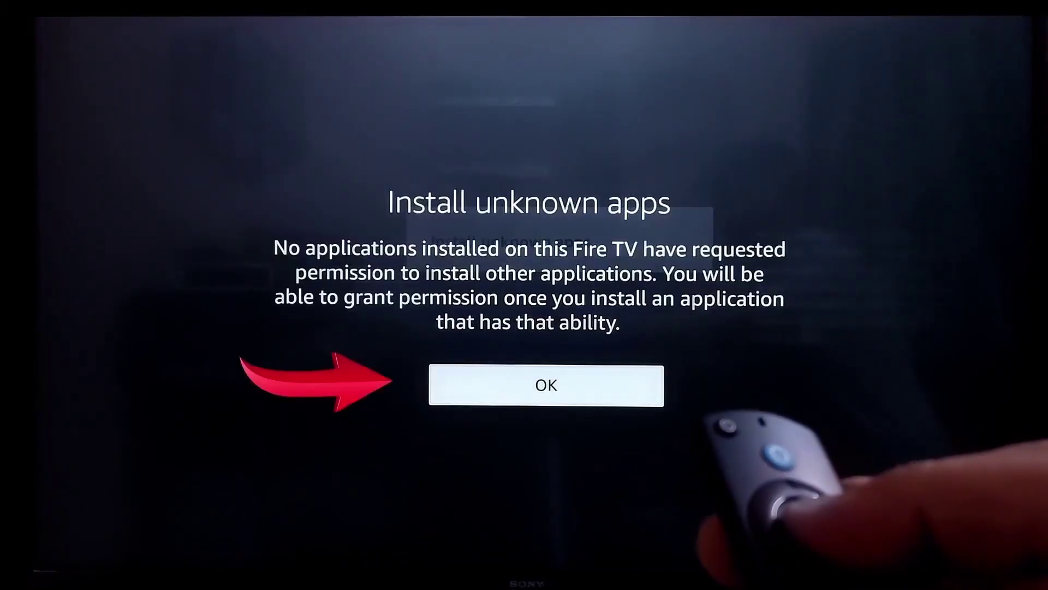
Step: Dismiss the notice and enter 'Do' in Fire TV Search
key("Return")
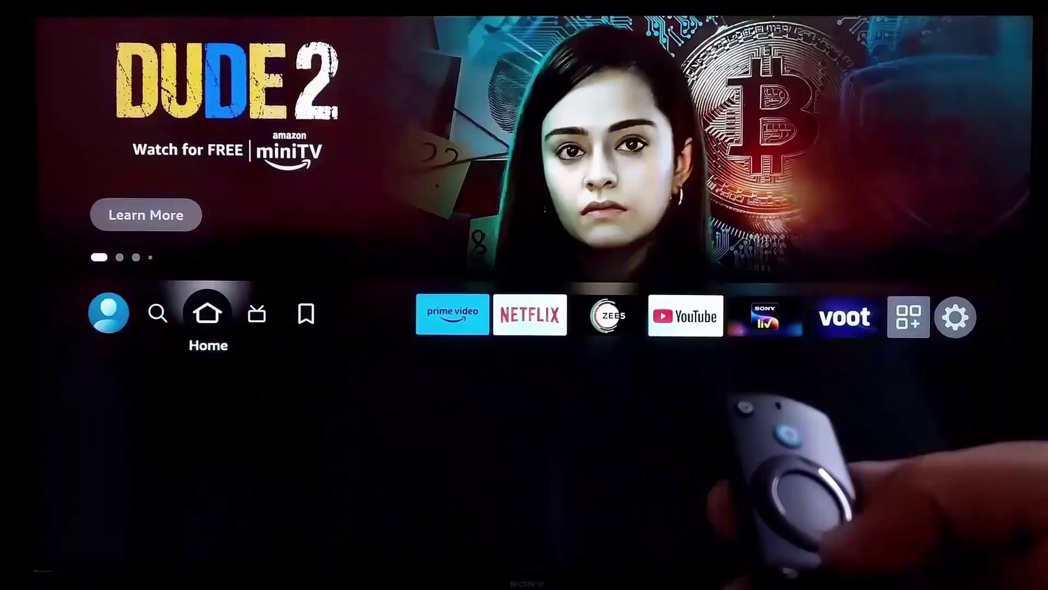
key("Left")
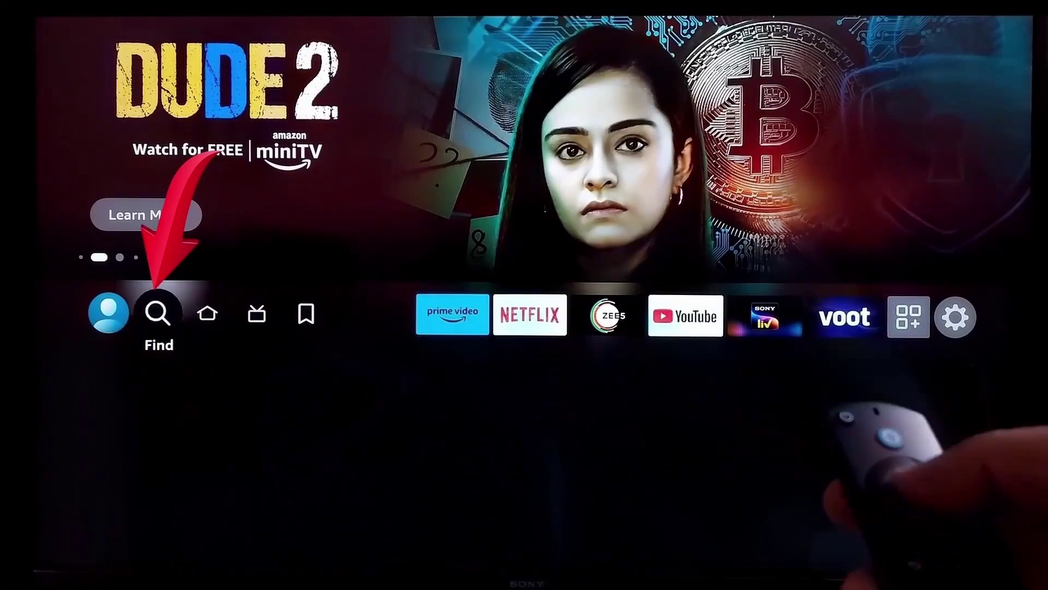
key("Down")
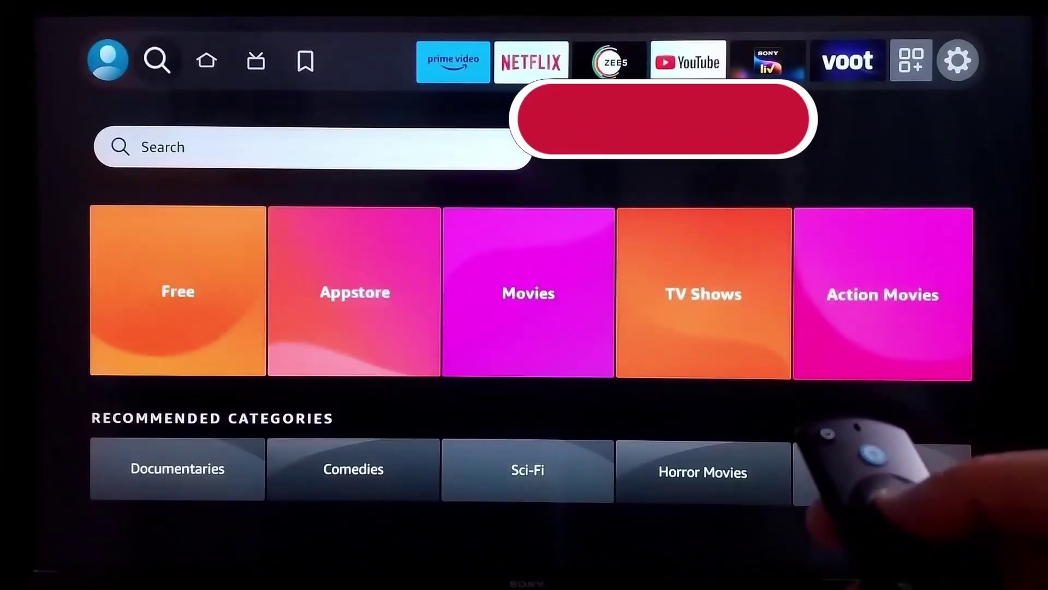
key("Return")
key("Right")
key("Right")
key("Right")
key("Return")
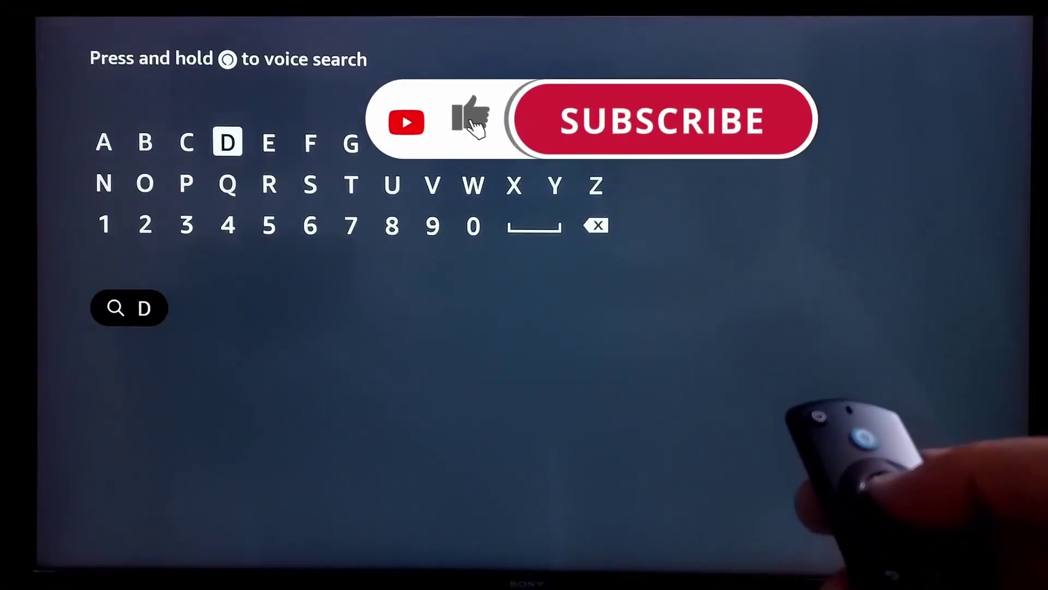
key("Left")
key("Left")
key("Down")
key("Return")
Step: Pick the Downloader suggestion and get the Downloader app
key("Down")
key("Down")
key("Down")
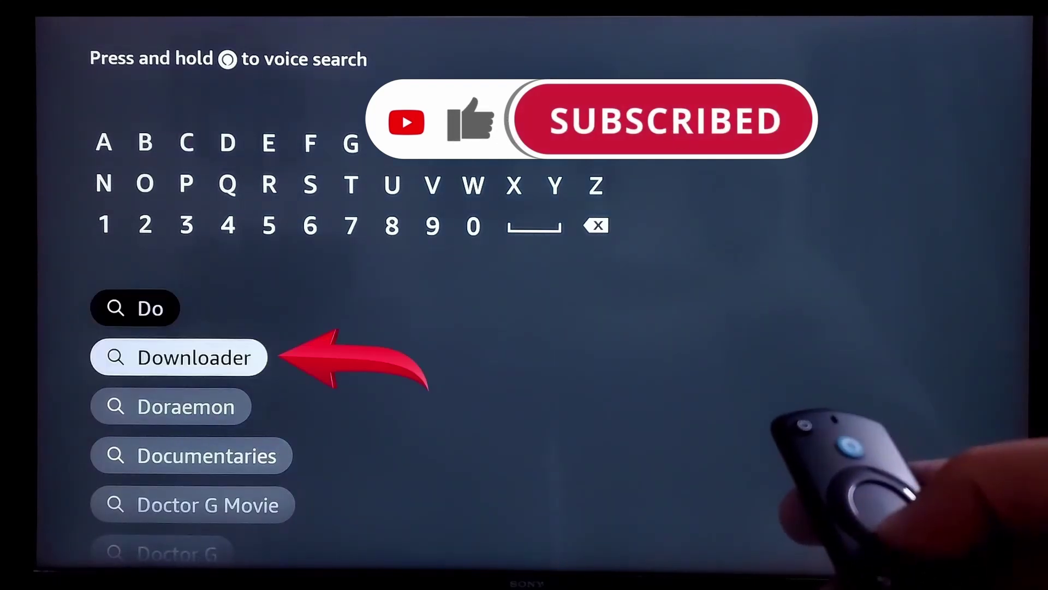
key("Return")
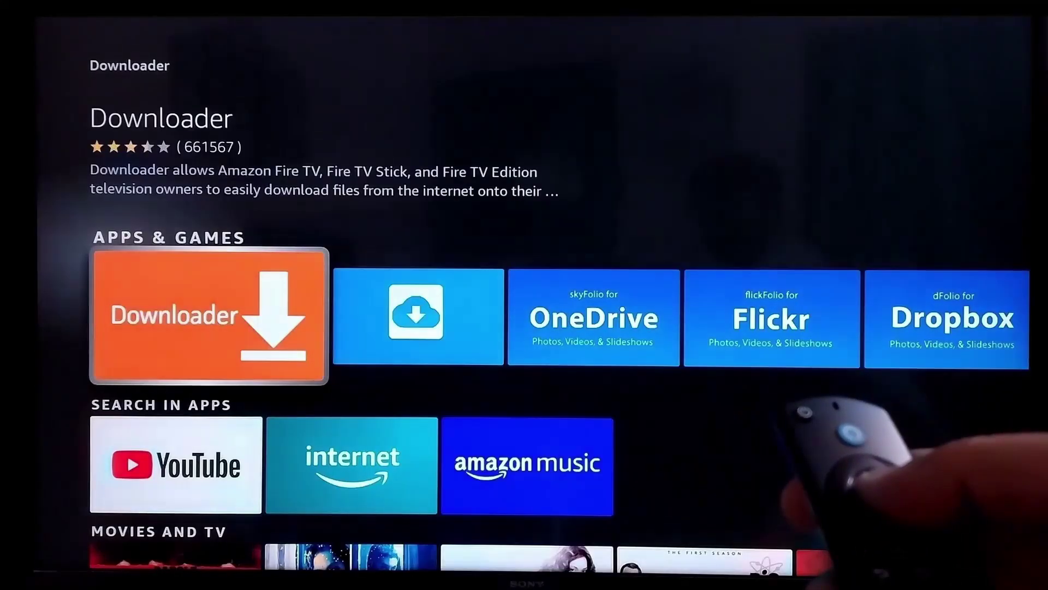
key("Return")
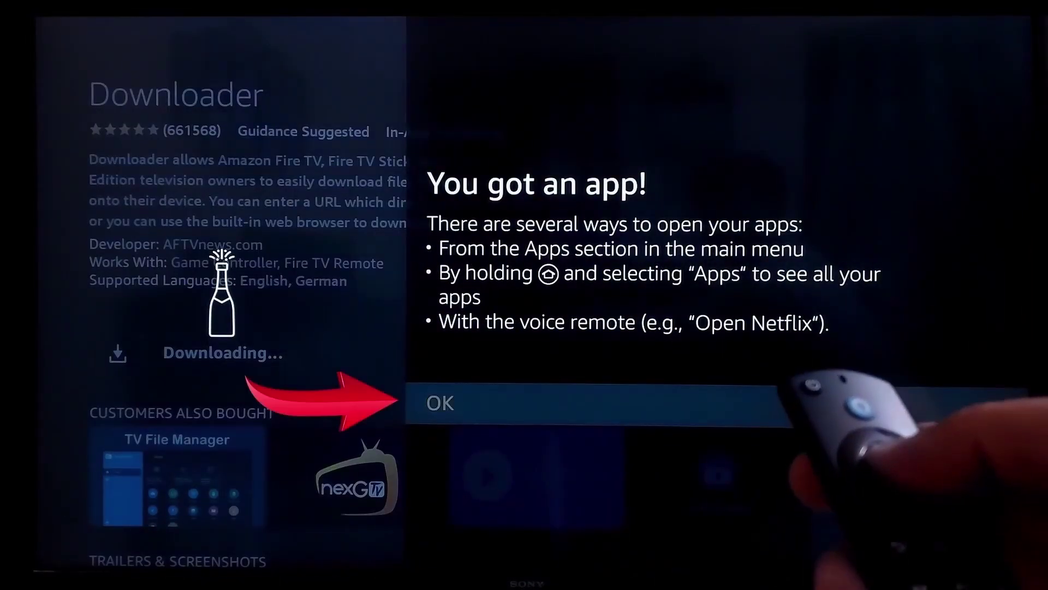
key("Return")
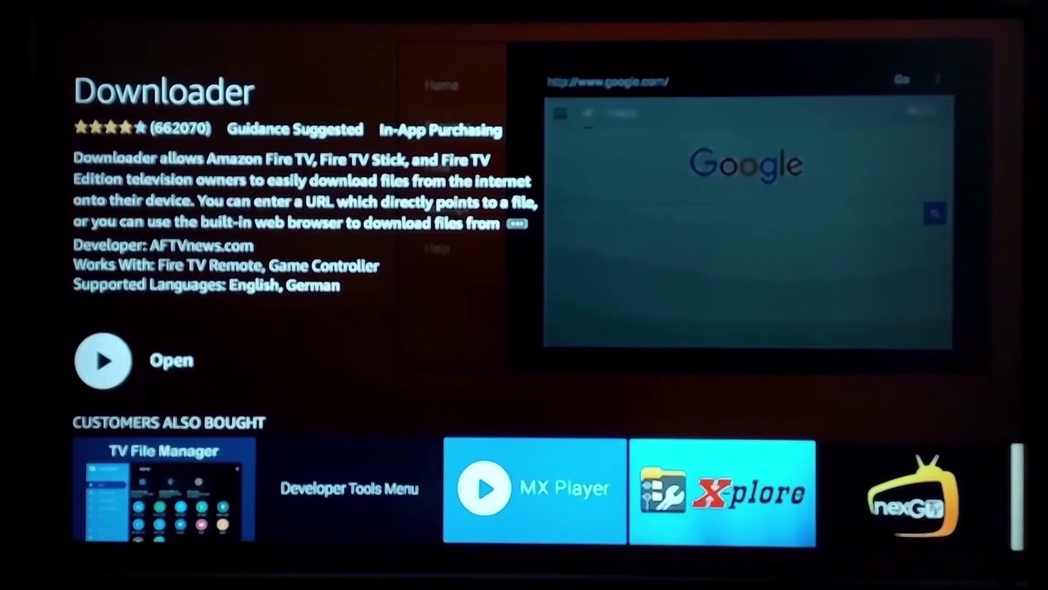
Step: Launch Downloader, allow its permission request, and dismiss the Quick Start Guide
key("Return")
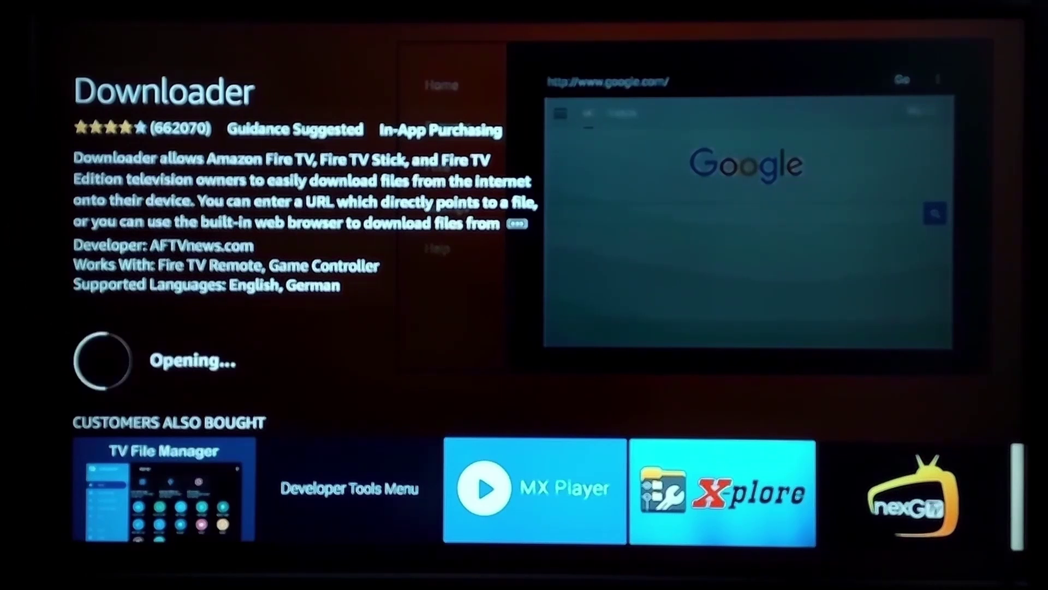
key("Return")
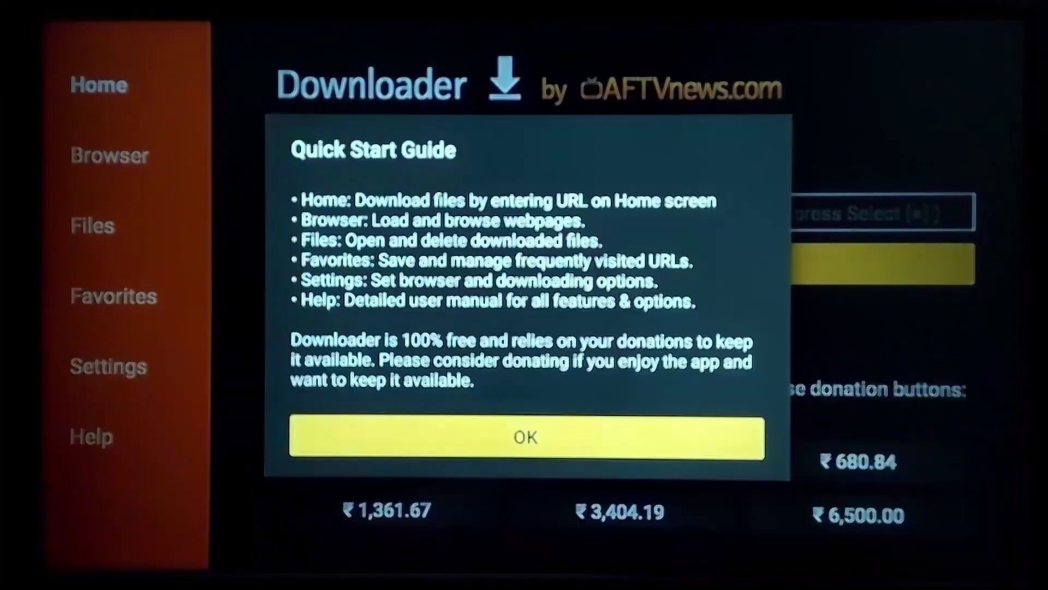
key("Return")
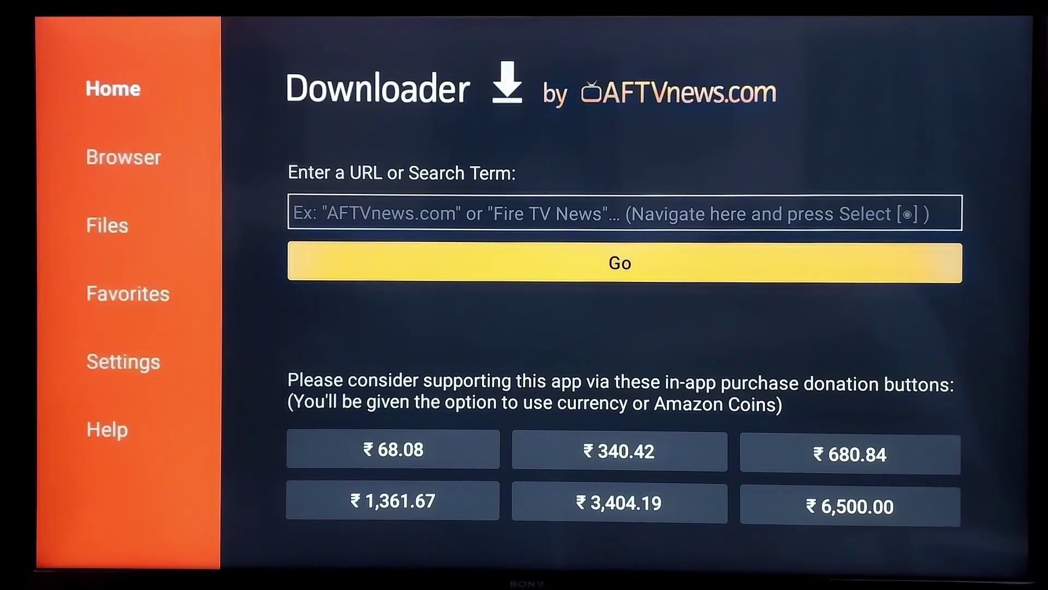
Step: Switch Downloader on under Settings > My Fire TV > Developer options > Install unknown apps
key("Home")
key("Right")
key("Right")
key("Right")
key("Right")
key("Right")
key("Right")
key("Right")
key("Right")
key("Down")
key("Down")
key("Right")
key("Right")
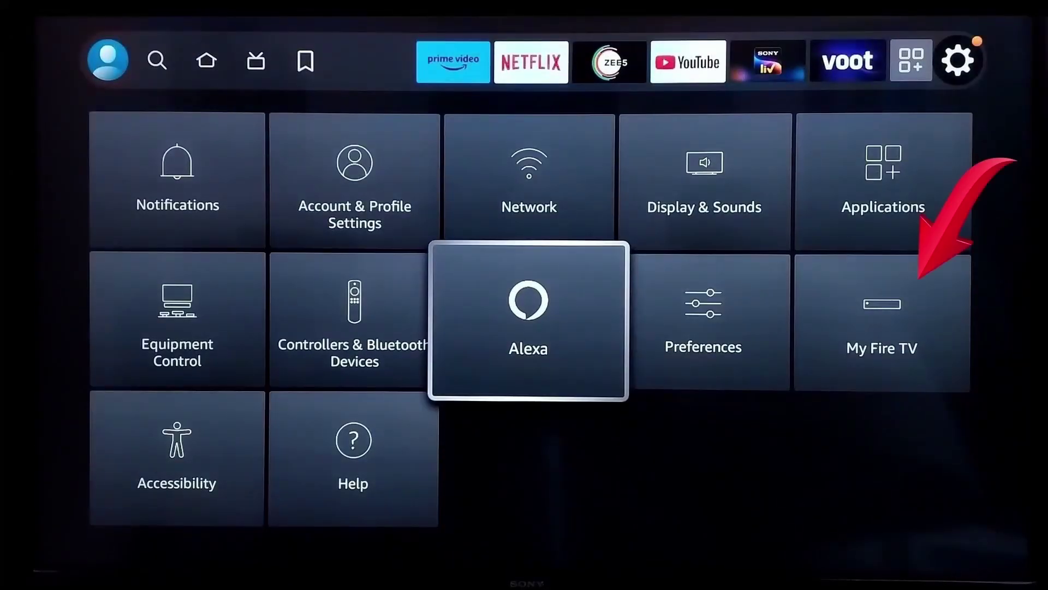
key("Right")
key("Right")
key("Return")
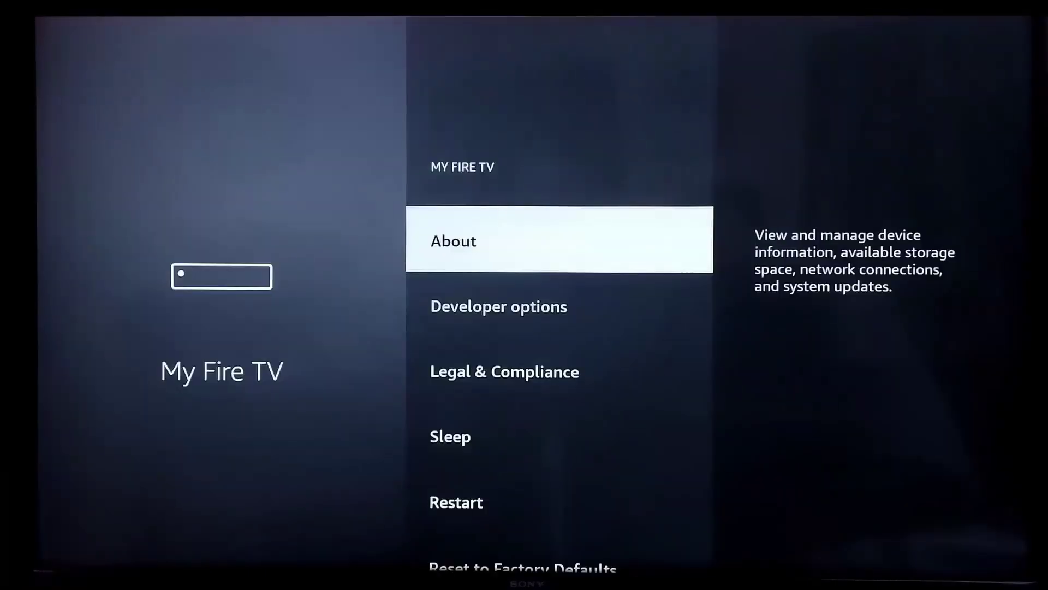
key("Down")
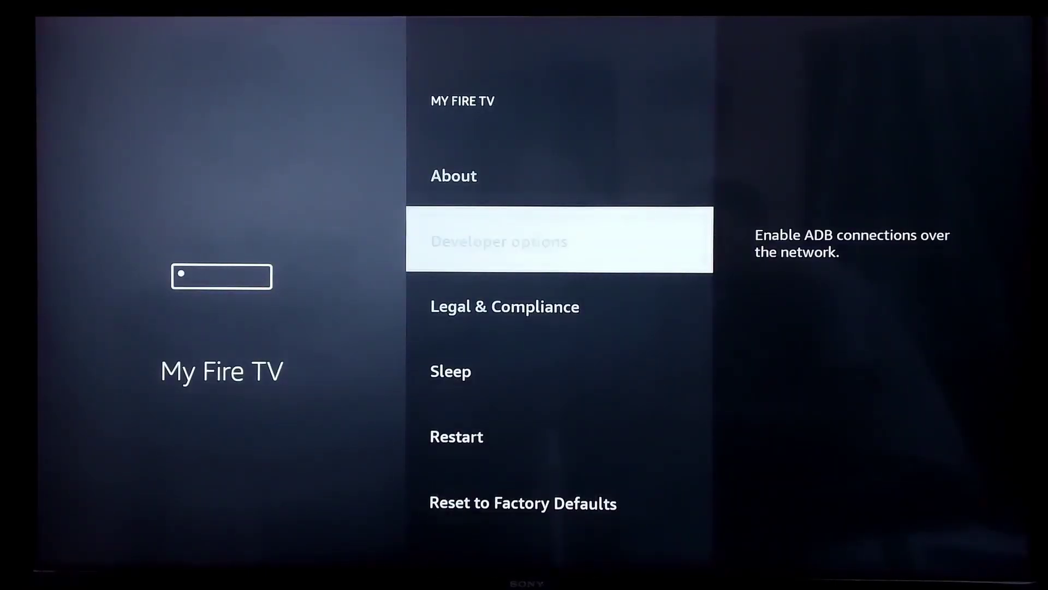
key("Return")
key("Down")
key("Return")
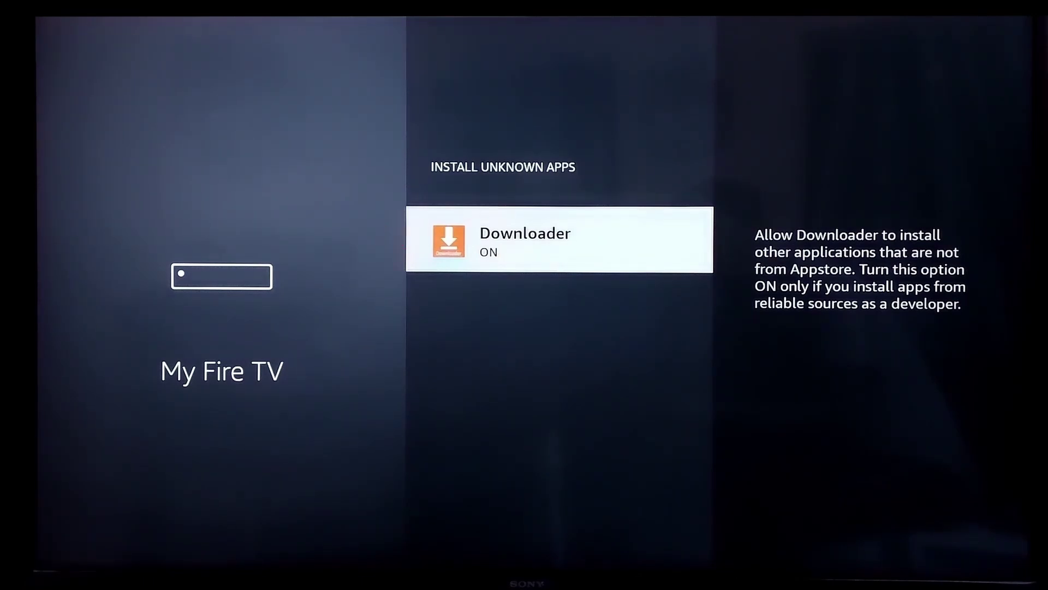
Step: Launch Downloader from Your Apps & Channels on the home screen
key("Home")
key("Right")
key("Right")
key("Right")
key("Right")
key("Right")
key("Right")
key("Right")
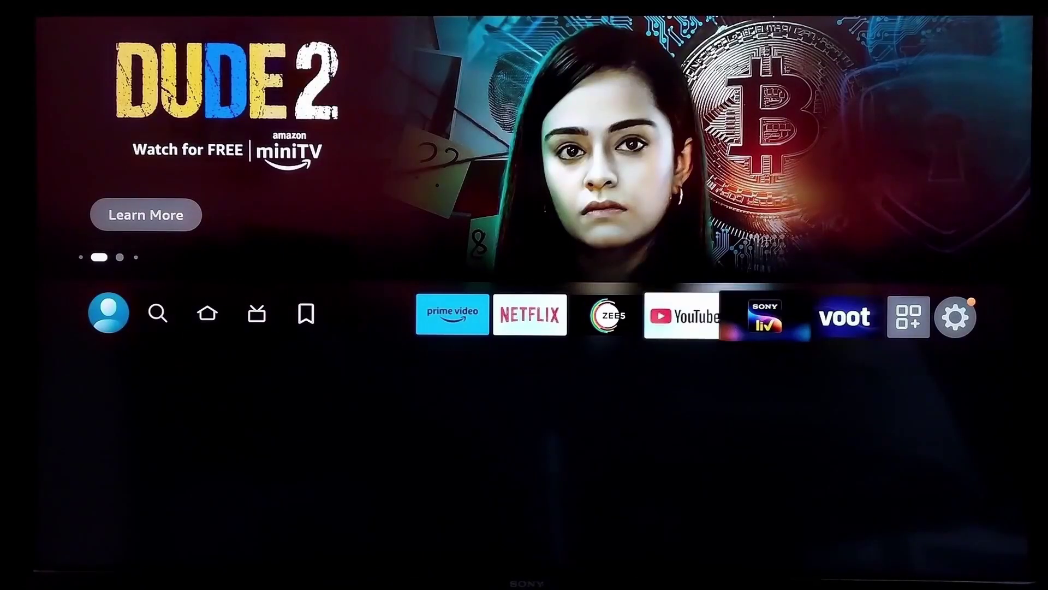
key("Right")
key("Right")
key("Return")
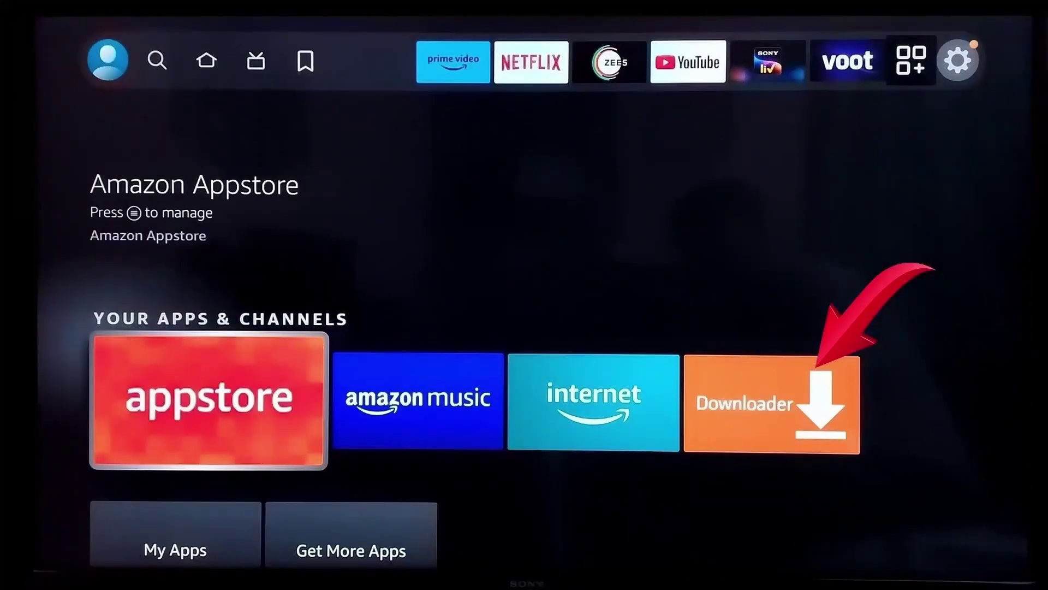
key("Right")
key("Right")
key("Right")
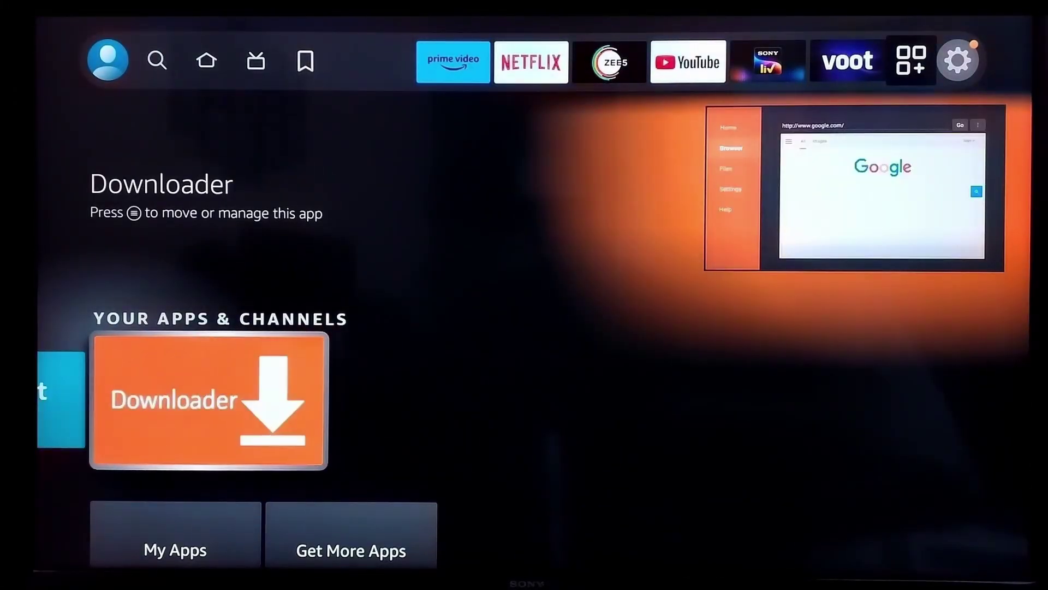
key("Return")
Step: Search Downloader for 'aptoid tv apk'
key("Return")
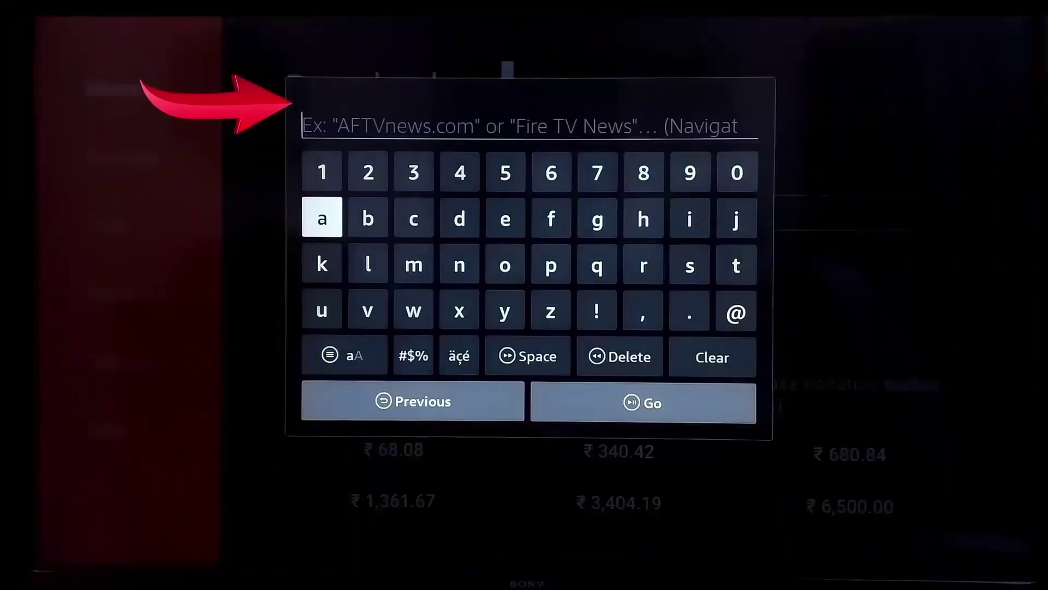
type("aptoid tv apk")
key("Down")
key("Right")
key("Return")
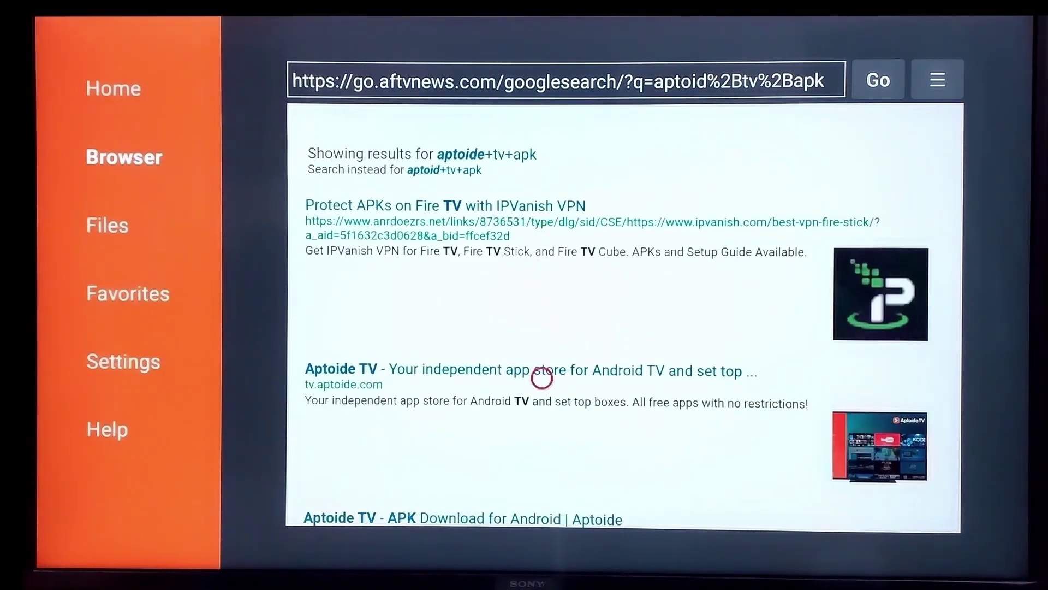
Step: Open the tv.aptoide.com result and download the Aptoide TV 5.1.2 apk
left_click(543, 378)
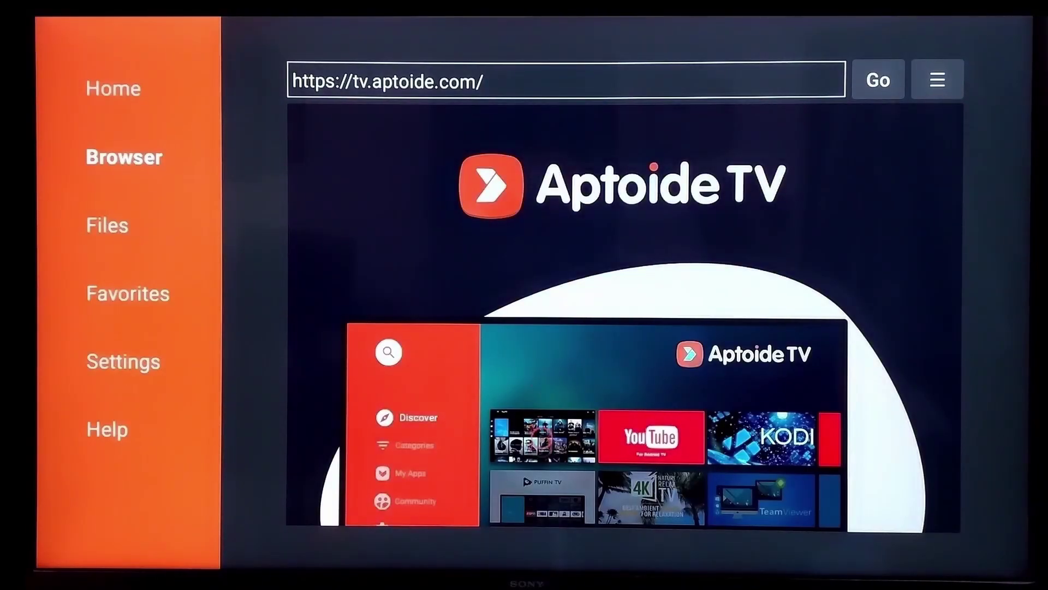
scroll(541, 459, "down", 1)
scroll(541, 502, "down", 5)
scroll(541, 504, "down", 10)
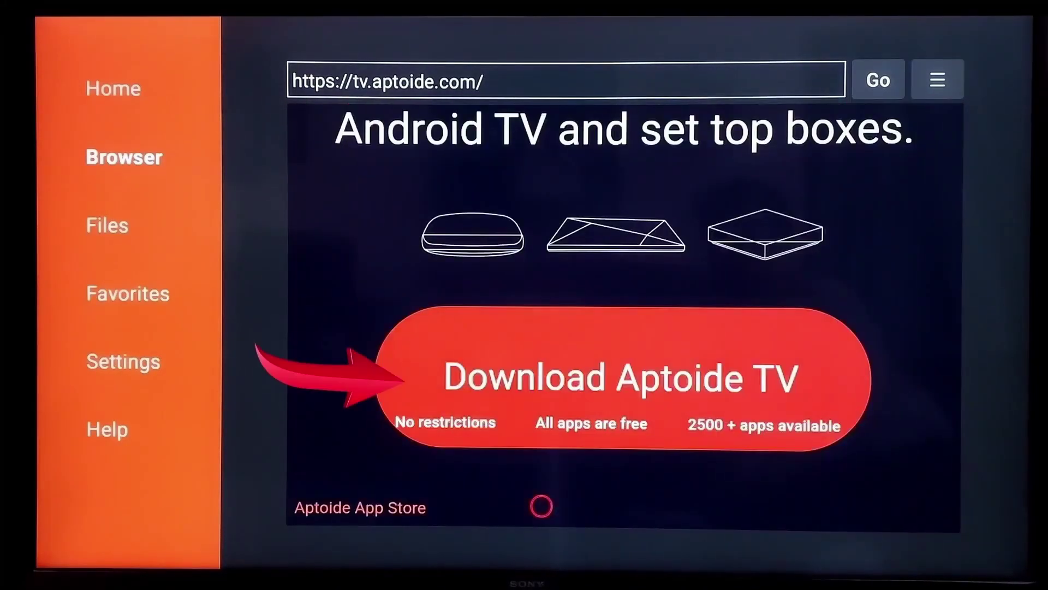
left_click(542, 359)
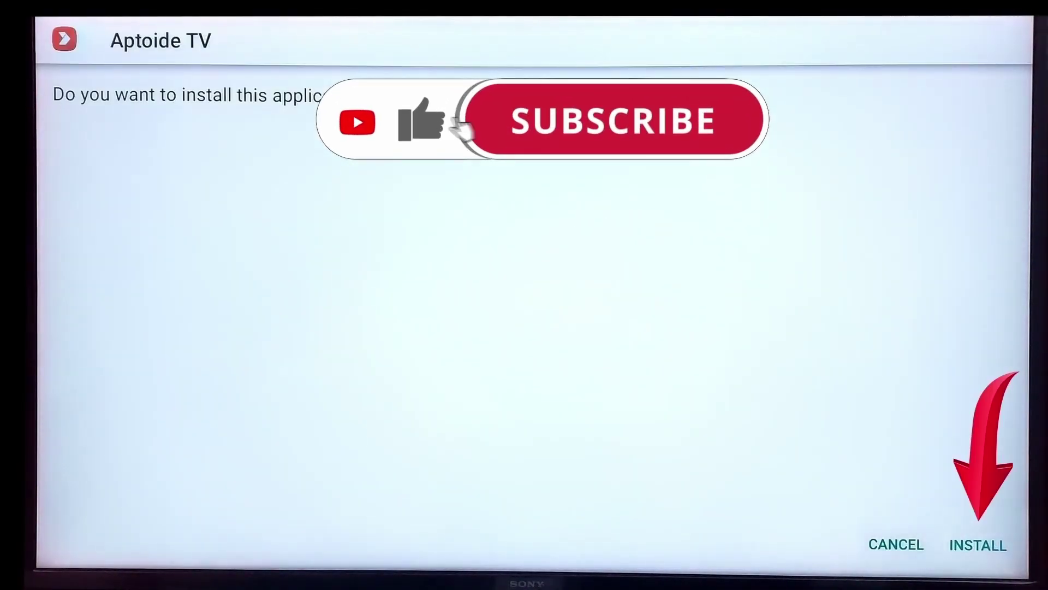
Step: Install Aptoide TV, then close the installer with Done
key("Return")
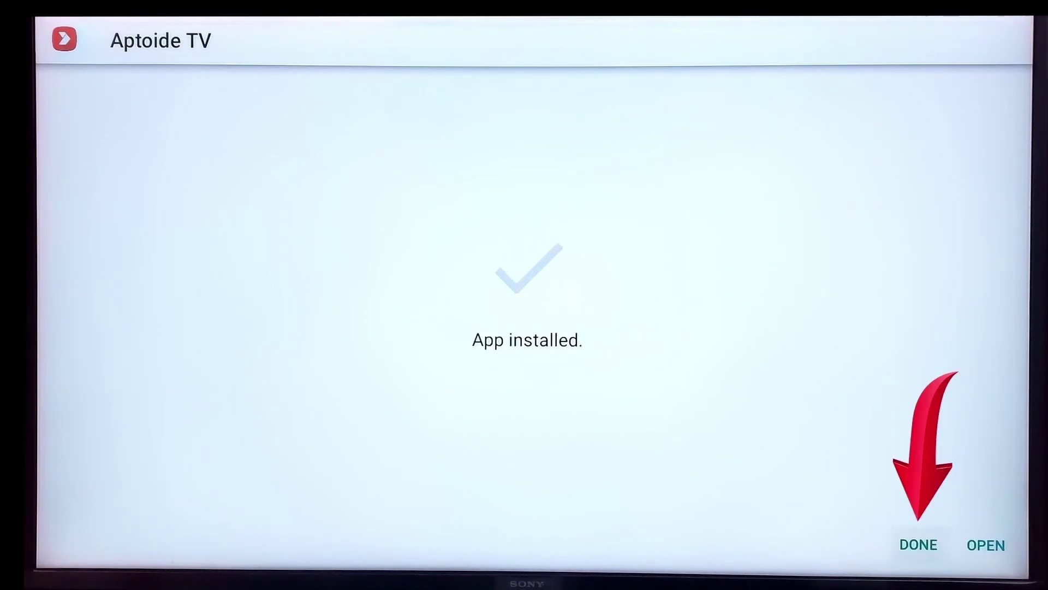
key("Return")
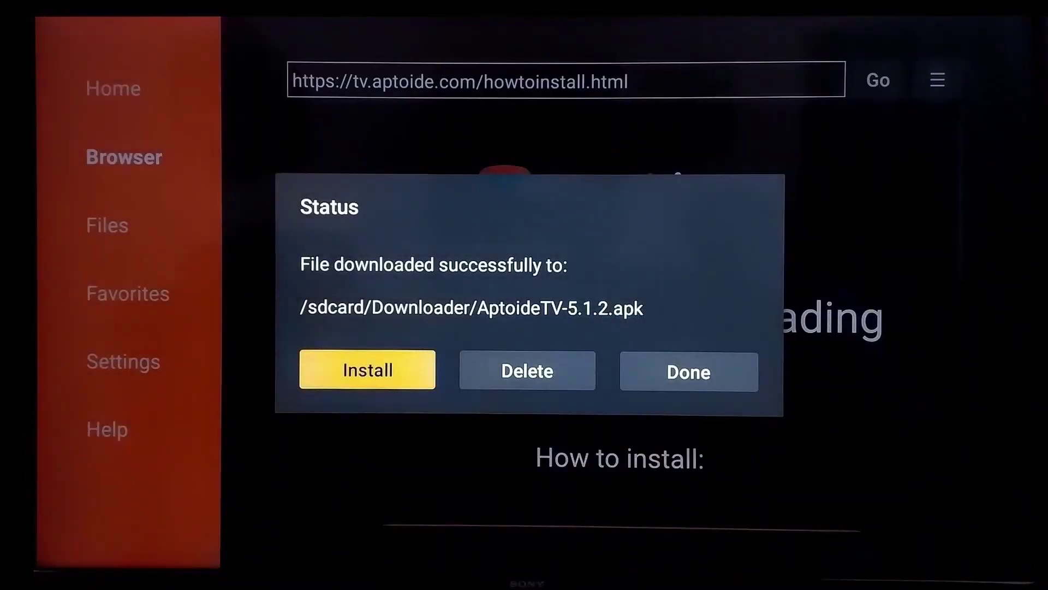
Step: Delete the Aptoide TV apk in Downloader and return to the Fire TV home screen
key("Right")
key("Return")
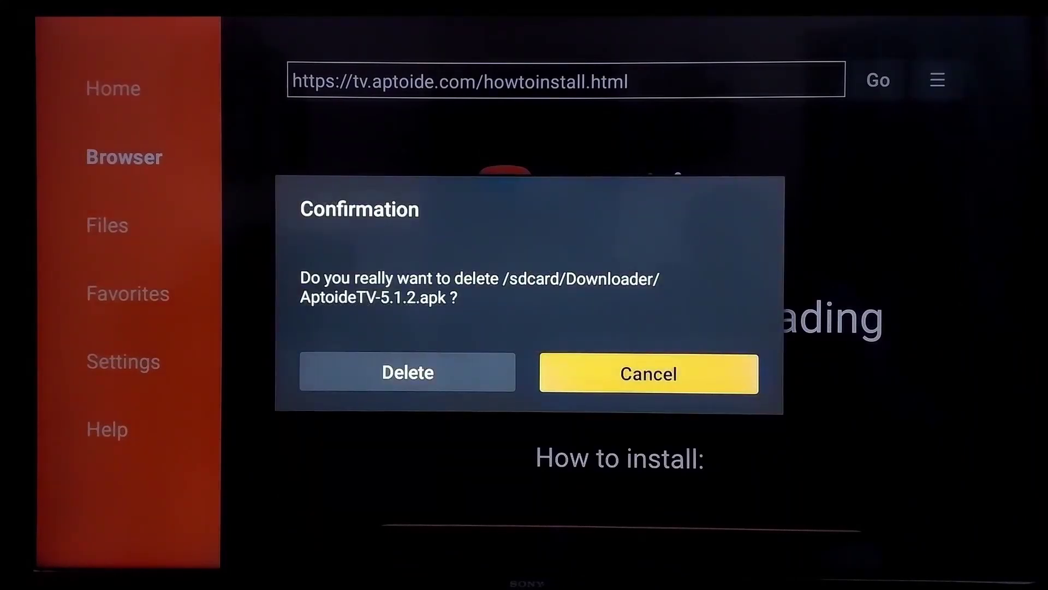
key("Left")
key("Return")
key("Home")
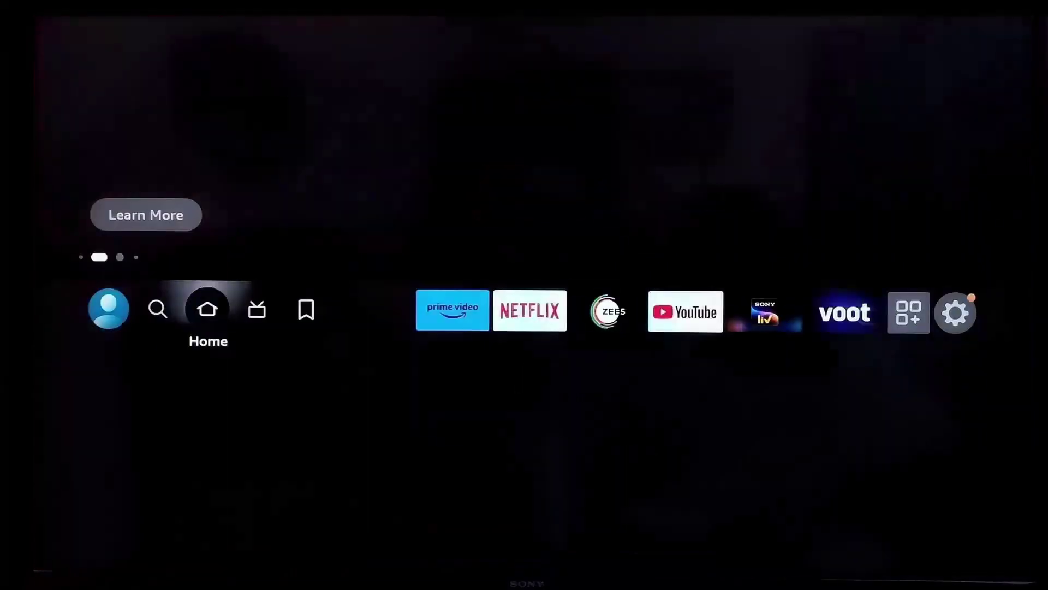
key("Right")
key("Right")
key("Right")
key("Right")
key("Right")
key("Right")
key("Right")
key("Right")
key("Right")
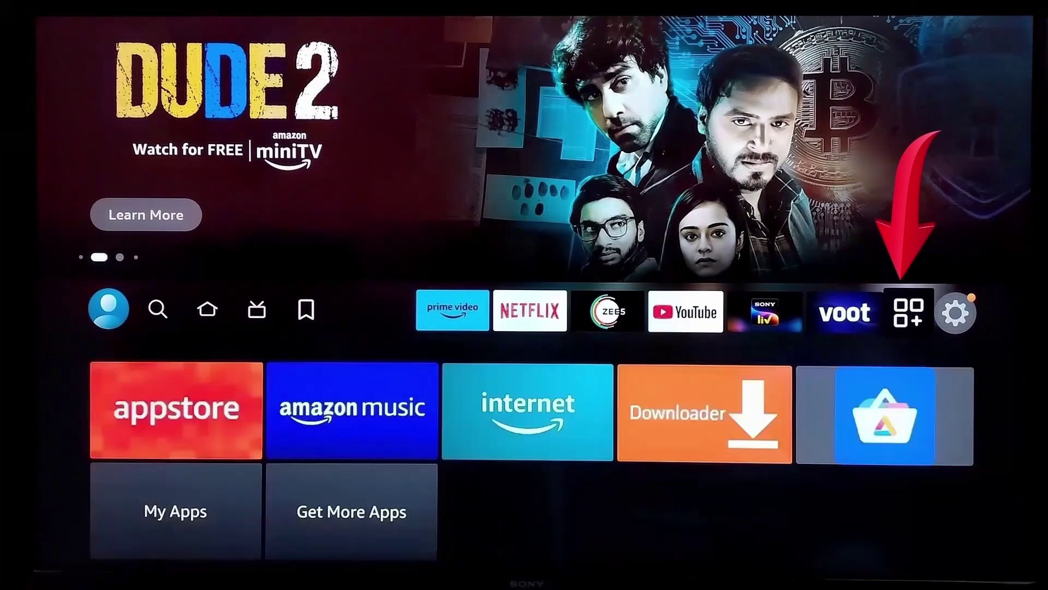
Step: Open Your Apps & Games, launch Aptoide TV, and dismiss its update notice
key("Down")
key("Down")
key("Return")
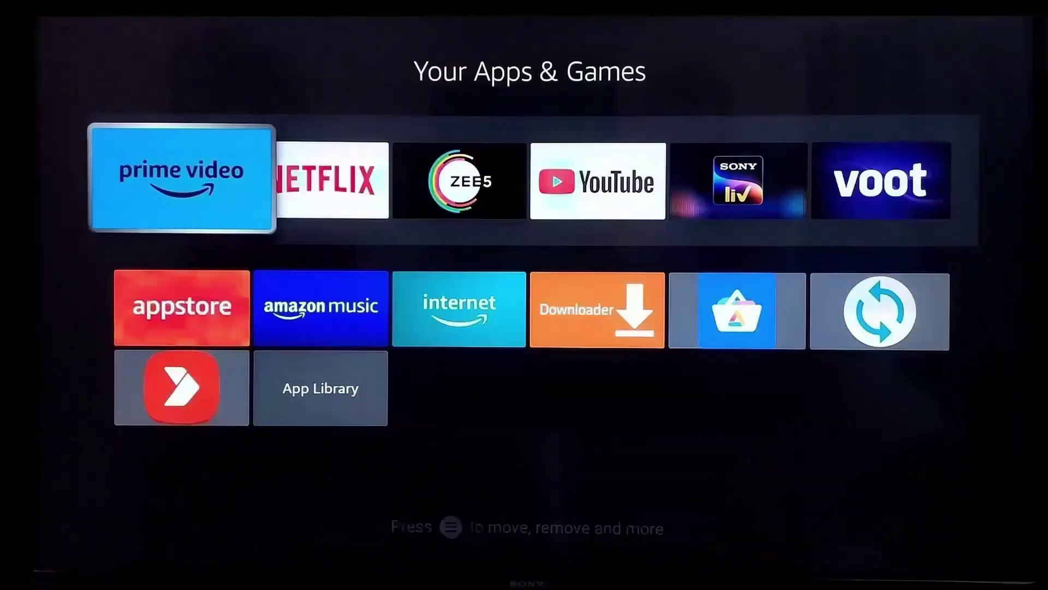
key("Down")
key("Down")
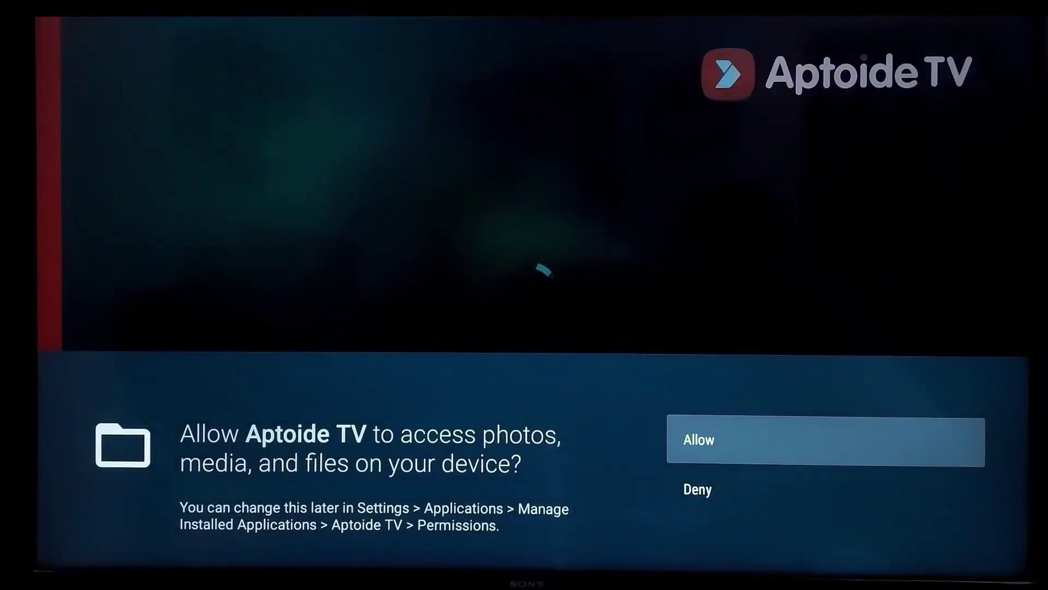
key("Return")
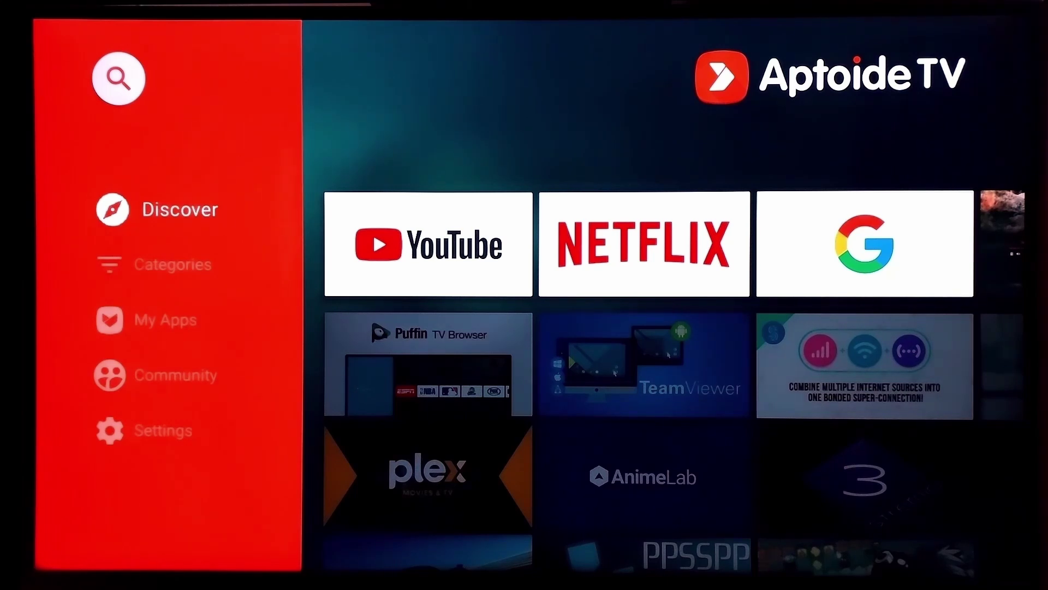
key("Down")
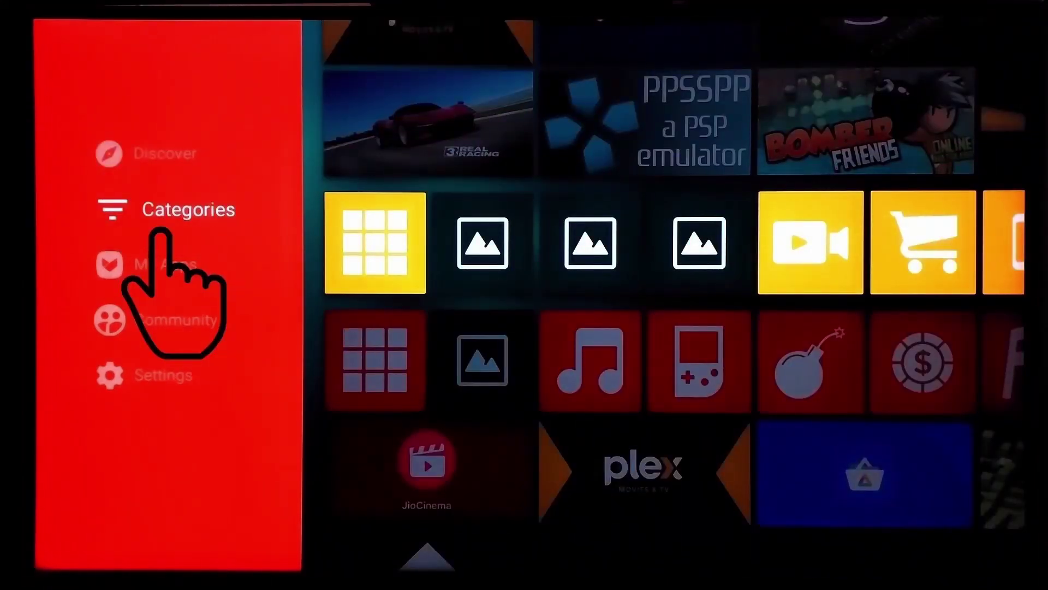
key("Right")
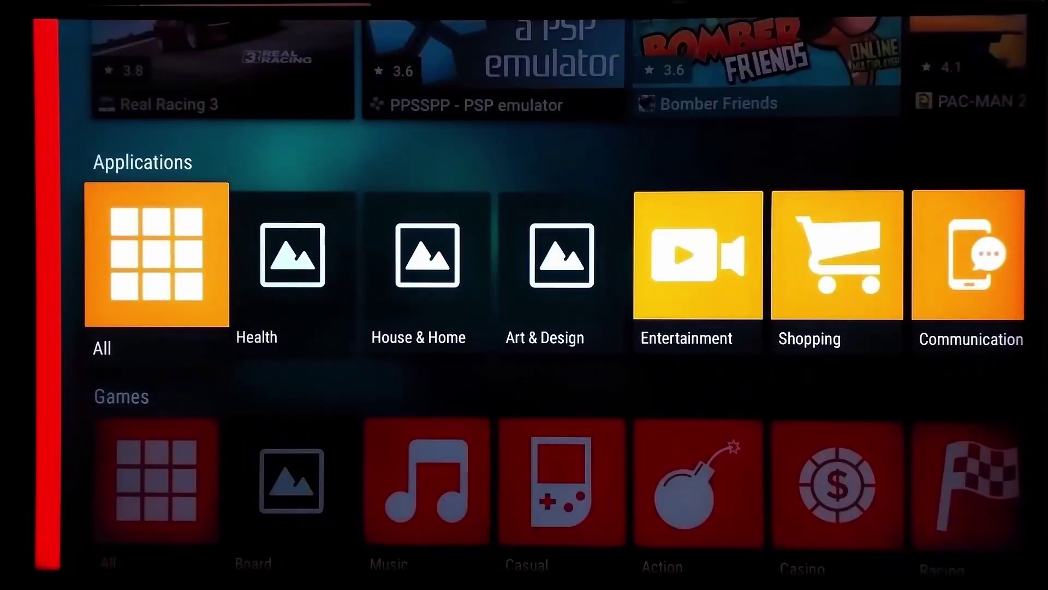
key("Right")
key("Right")
key("Right")
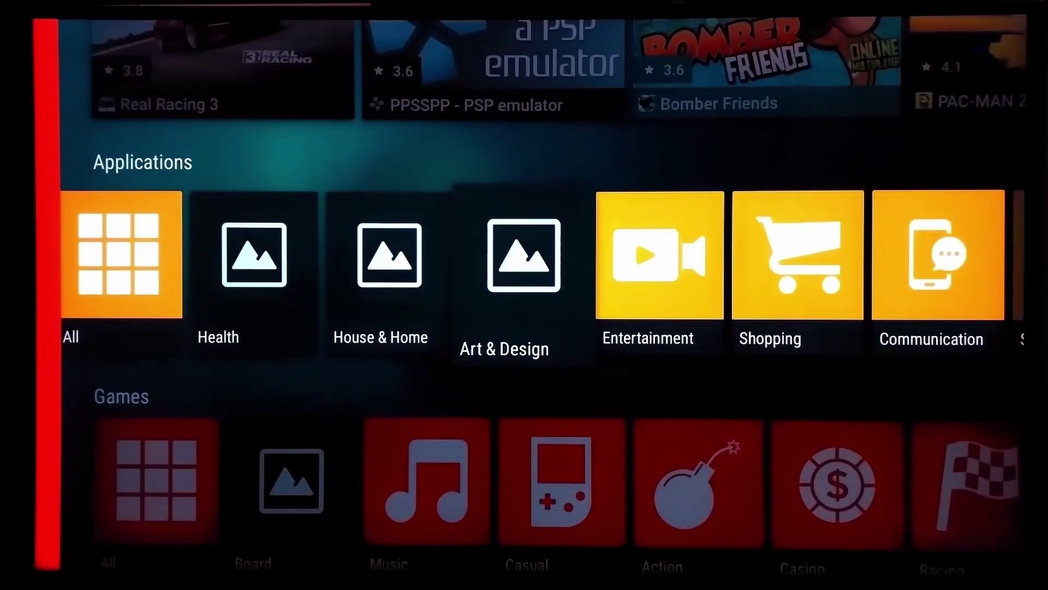
key("Right")
key("Right")
key("Right")
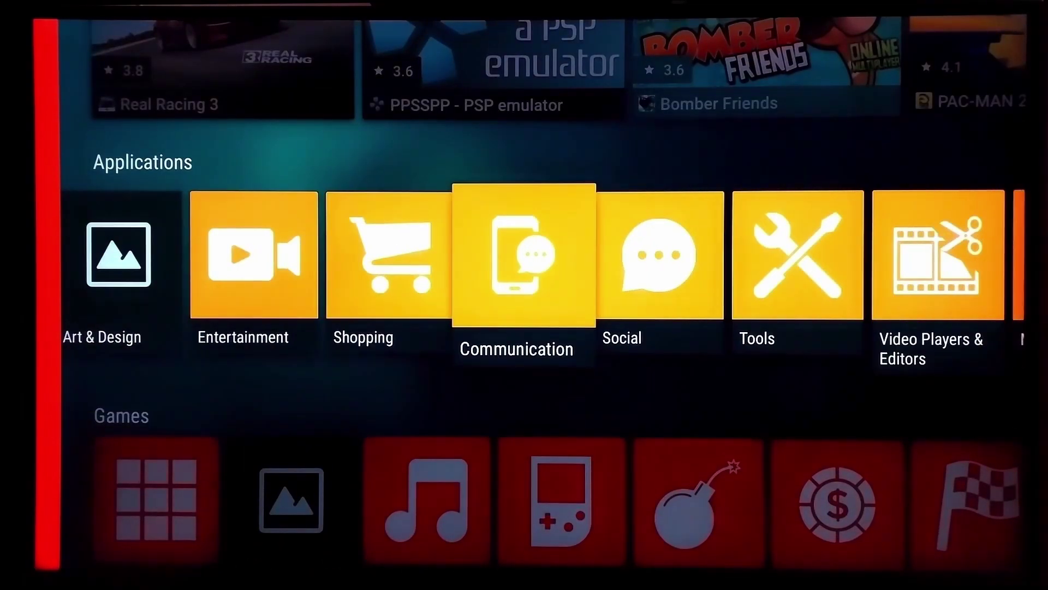
key("Right")
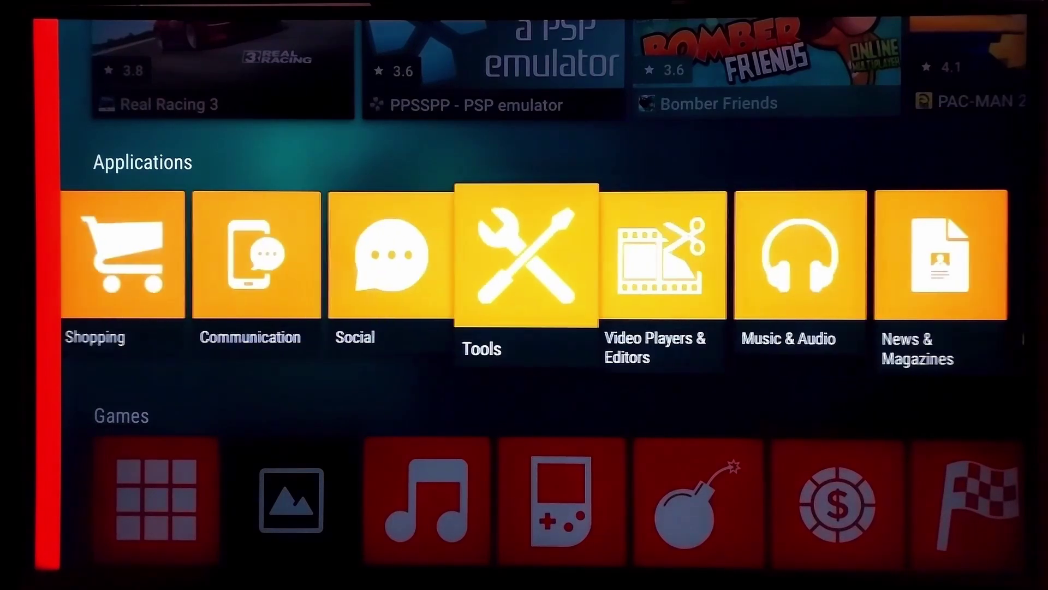
key("Right")
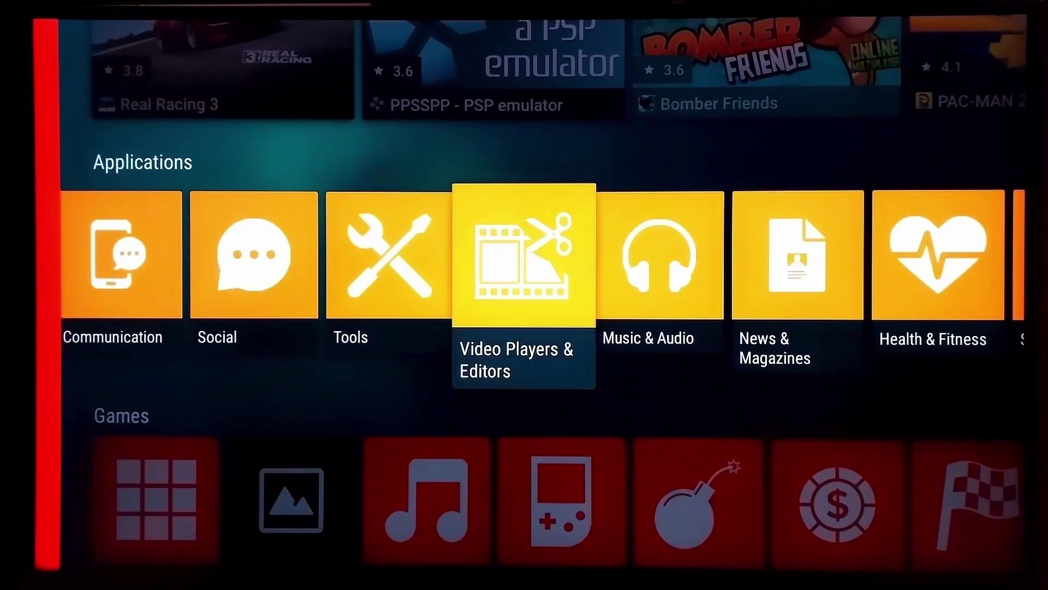
key("Return")
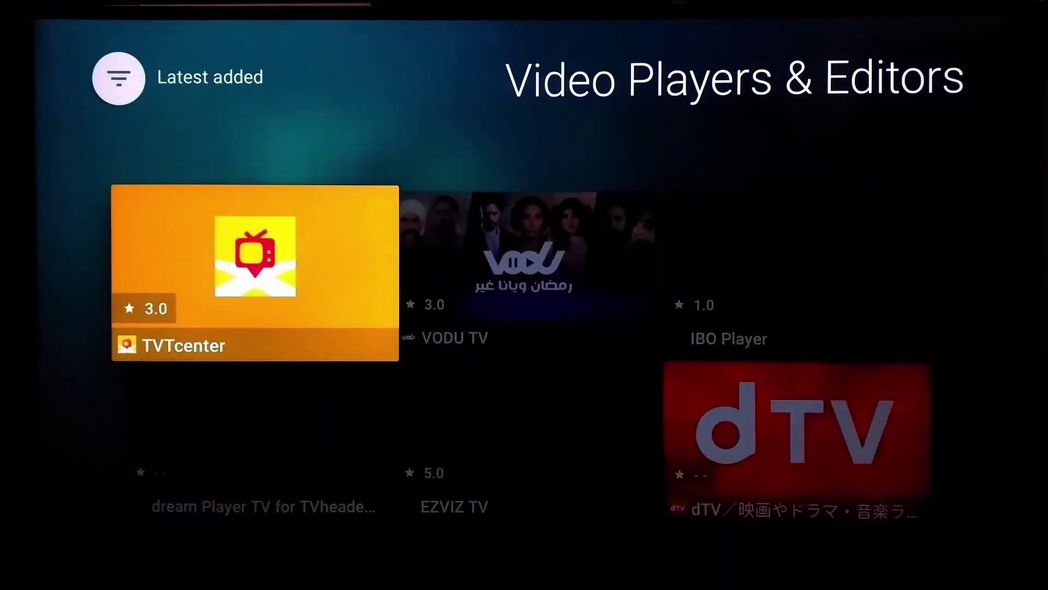
key("Down")
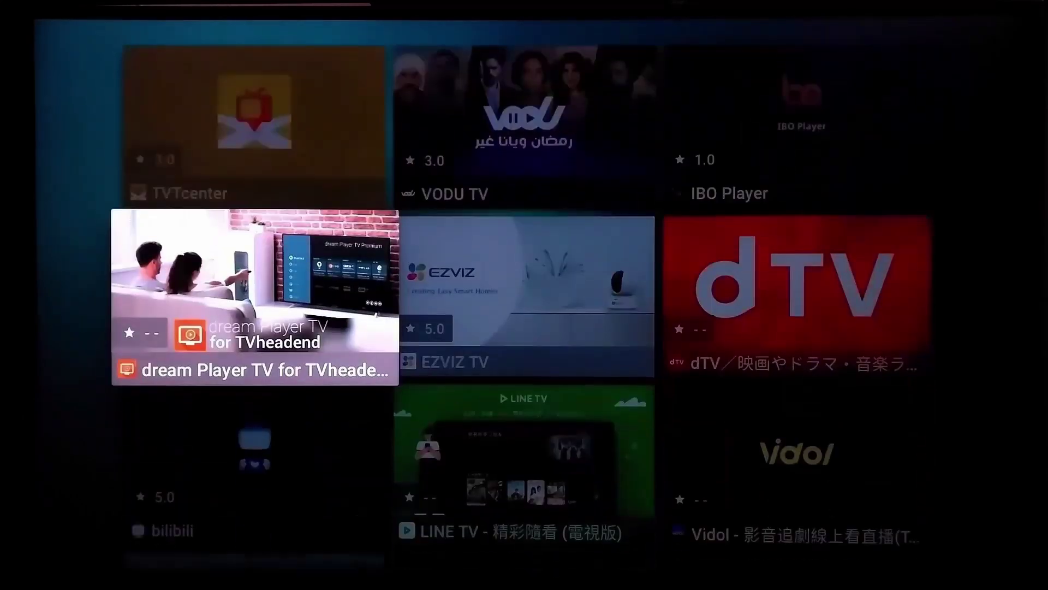
key("Down")
key("Down")
key("Down")
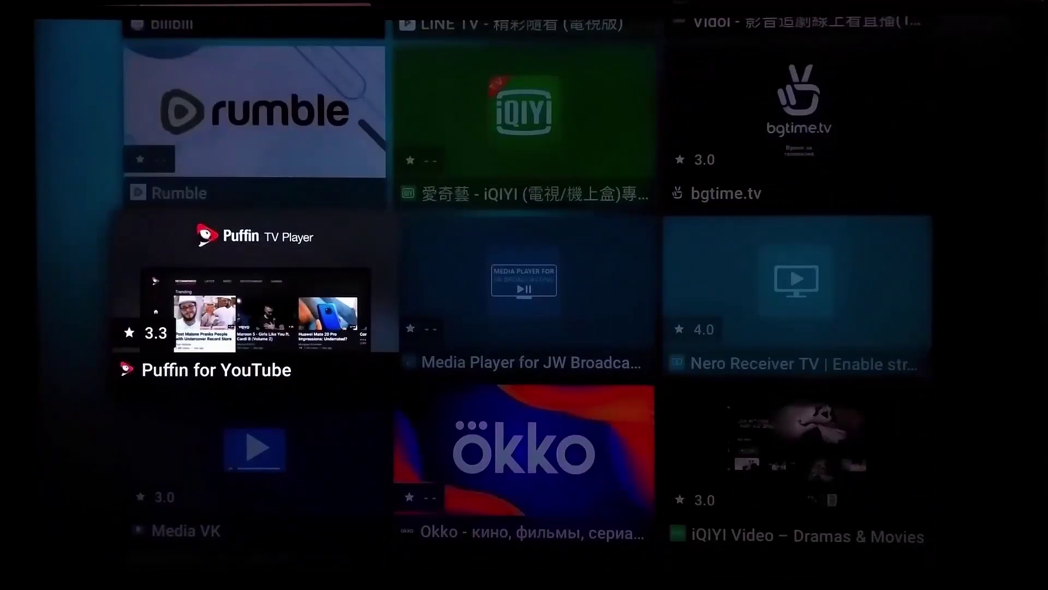
key("Down")
key("Down")
key("Down")
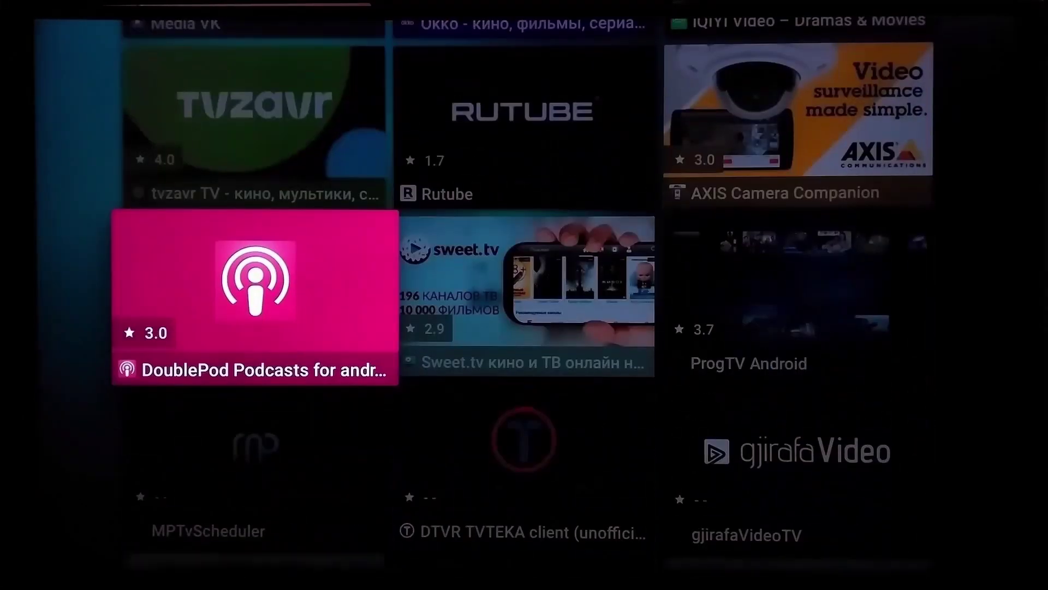
key("Down")
key("Down")
key("Escape")
key("Escape")
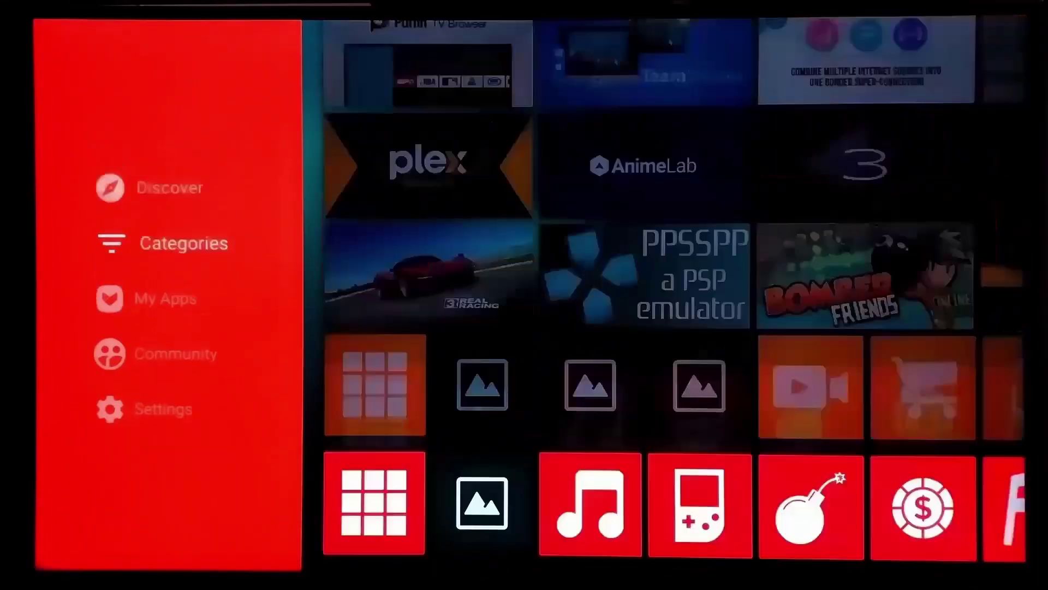
key("Up")
key("Right")
key("Right")
key("Right")
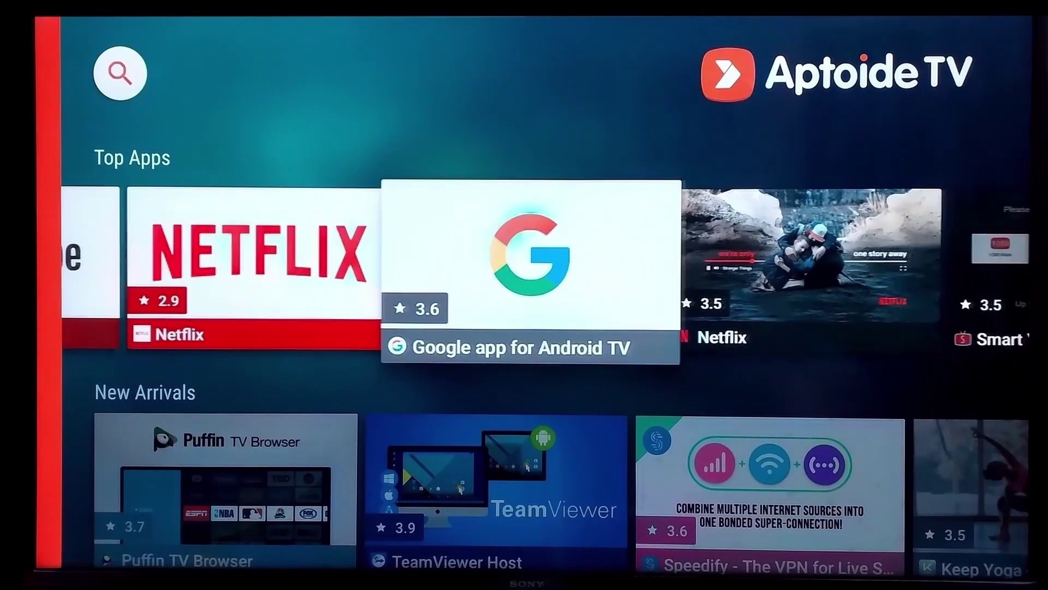
key("Right")
key("Right")
key("Right")
key("Right")
key("Right")
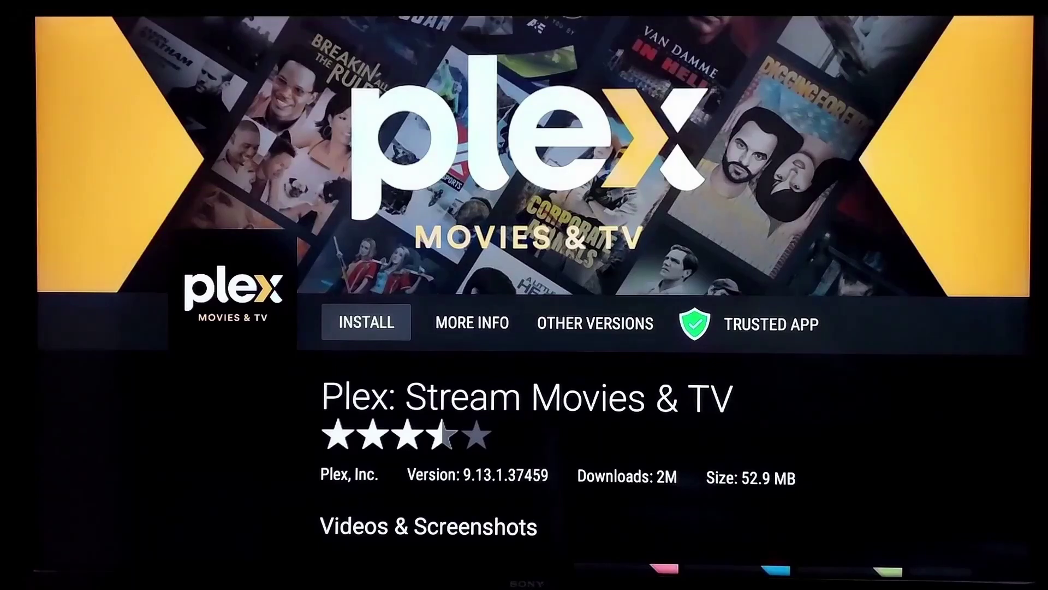
Step: Start installing Plex: Stream Movies & TV from its Aptoide TV page
key("Return")
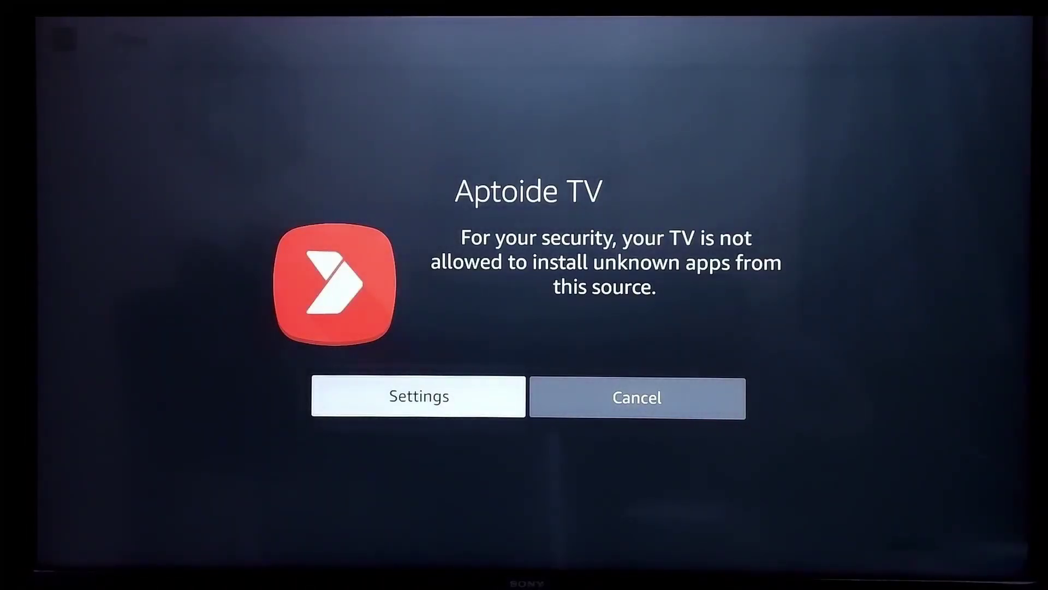
Step: Switch Aptoide TV to ON under Install unknown apps, then return to Plex's page
key("Return")
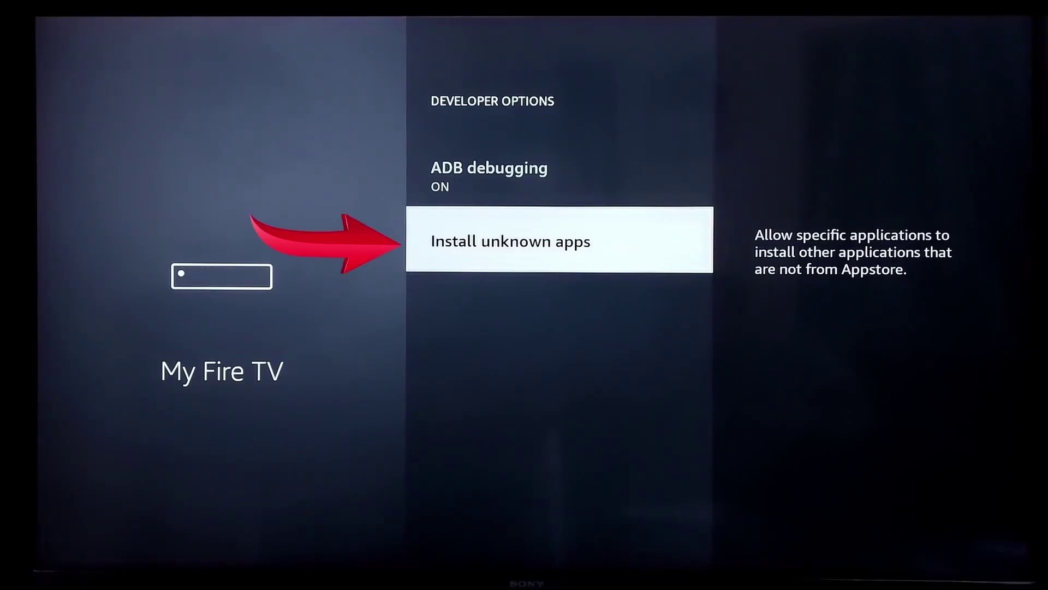
key("Return")
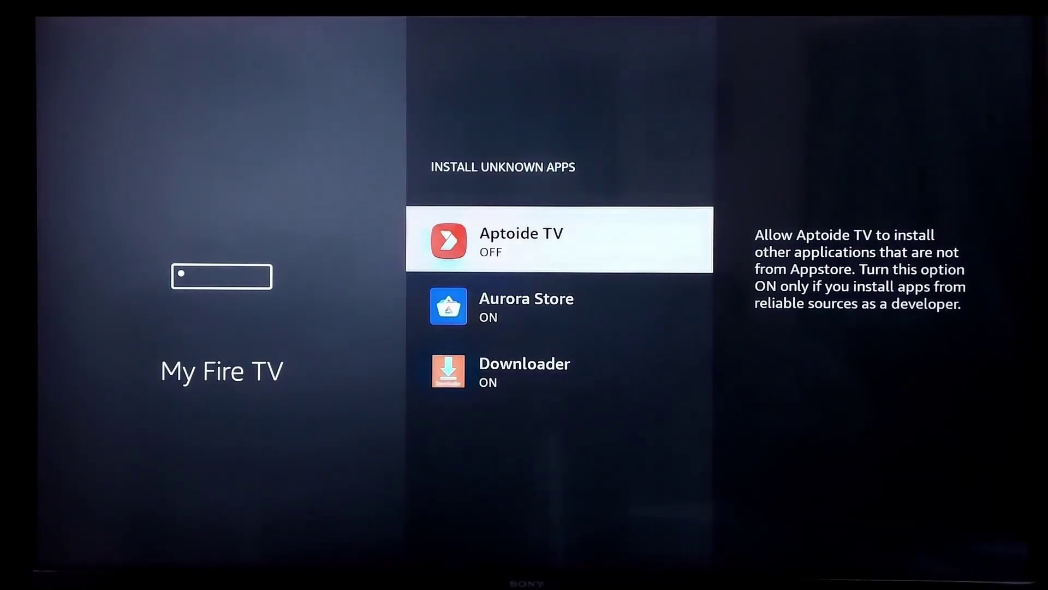
key("Return")
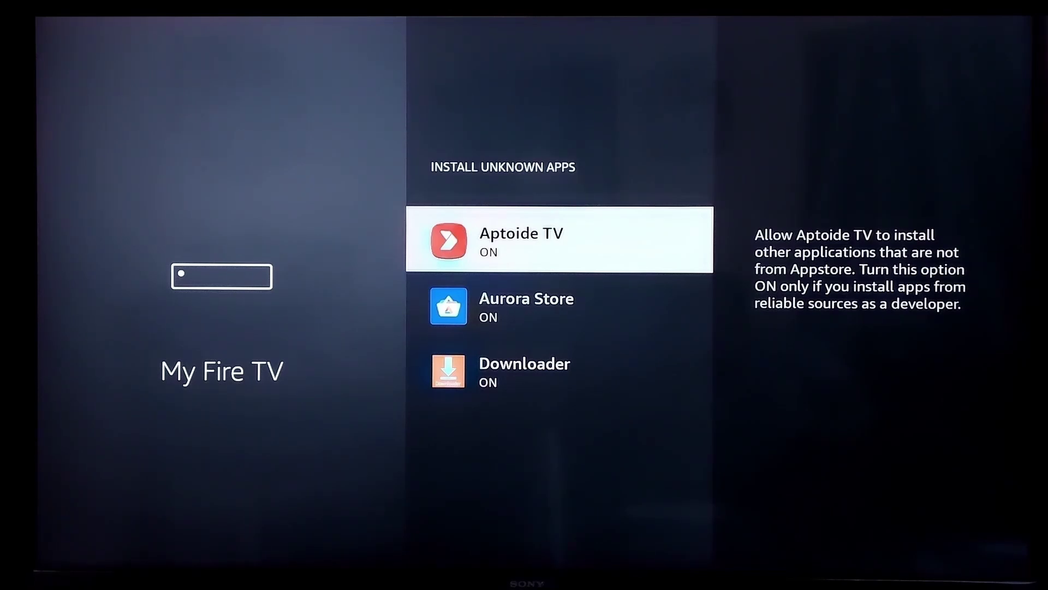
key("Escape")
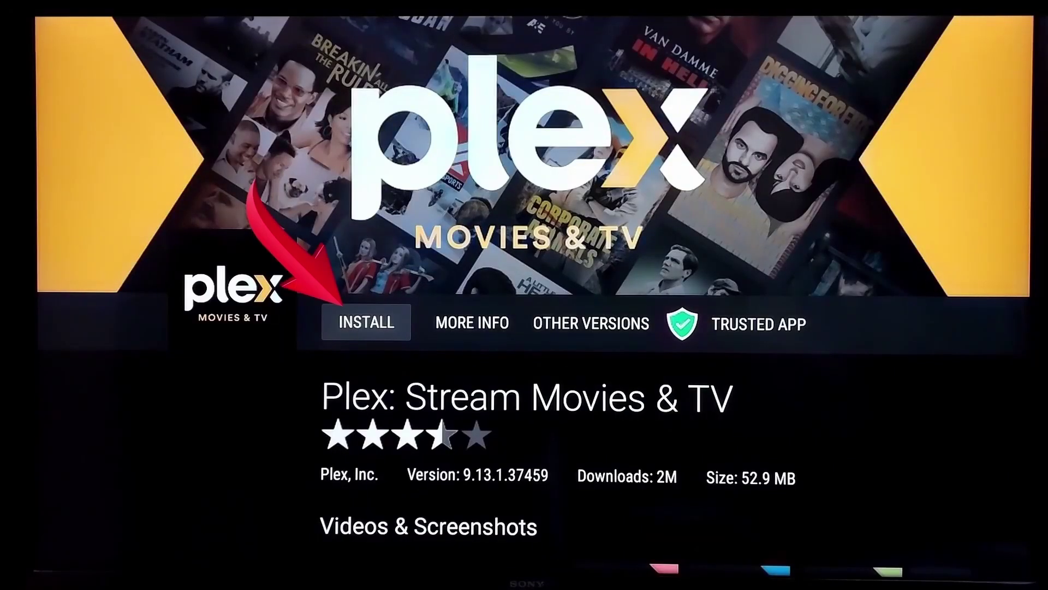
Step: Install Plex from its Aptoide TV page, confirm the Android prompt, and dismiss App installed
key("Return")
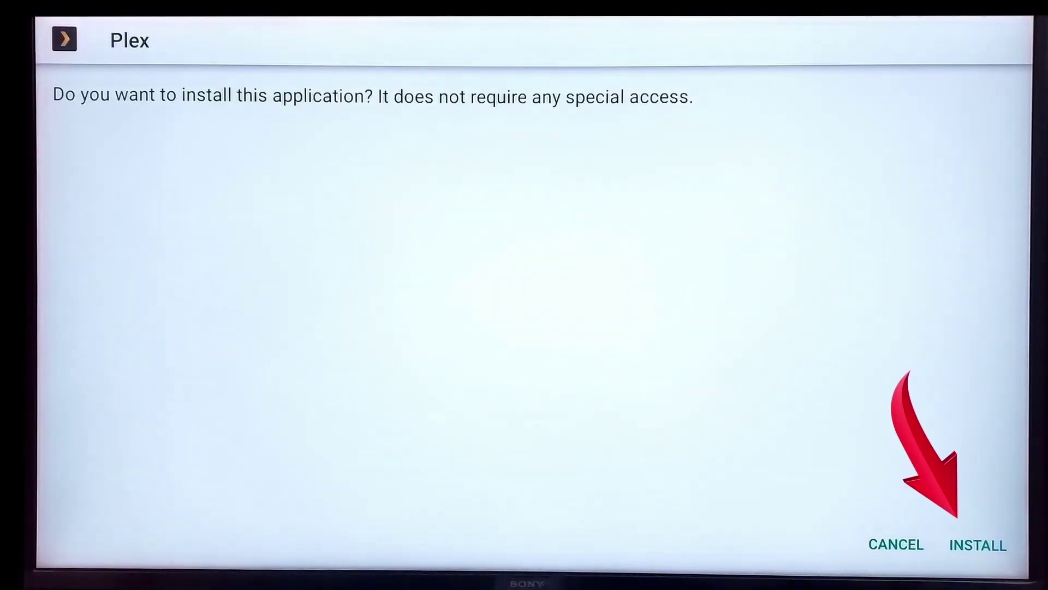
key("Return")
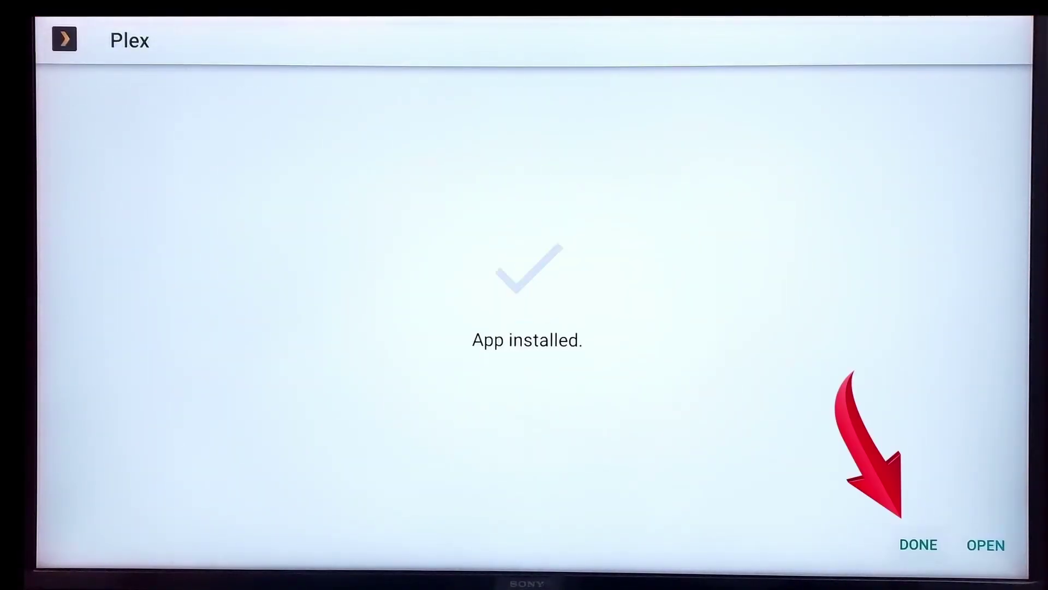
key("Return")
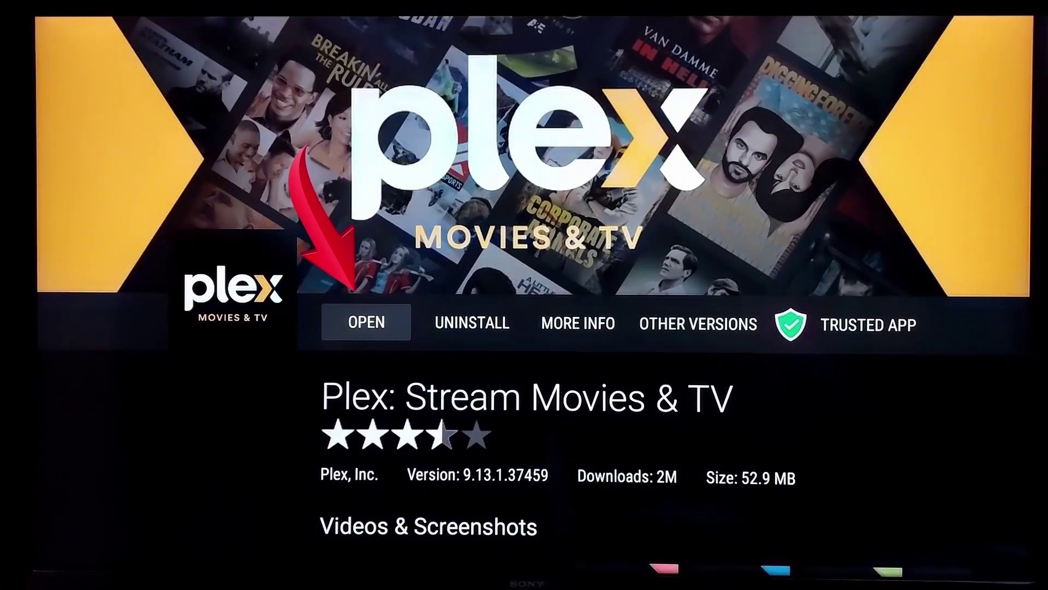
Step: Open Plex to its trending titles, then scroll Aptoide TV's Video Players & Editors category
key("Return")
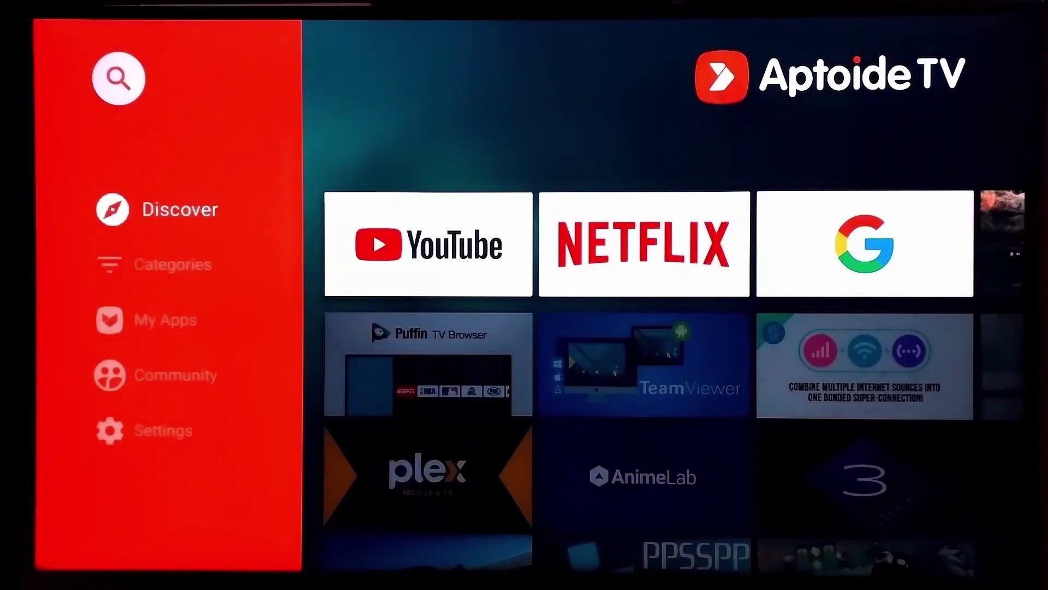
key("Down")
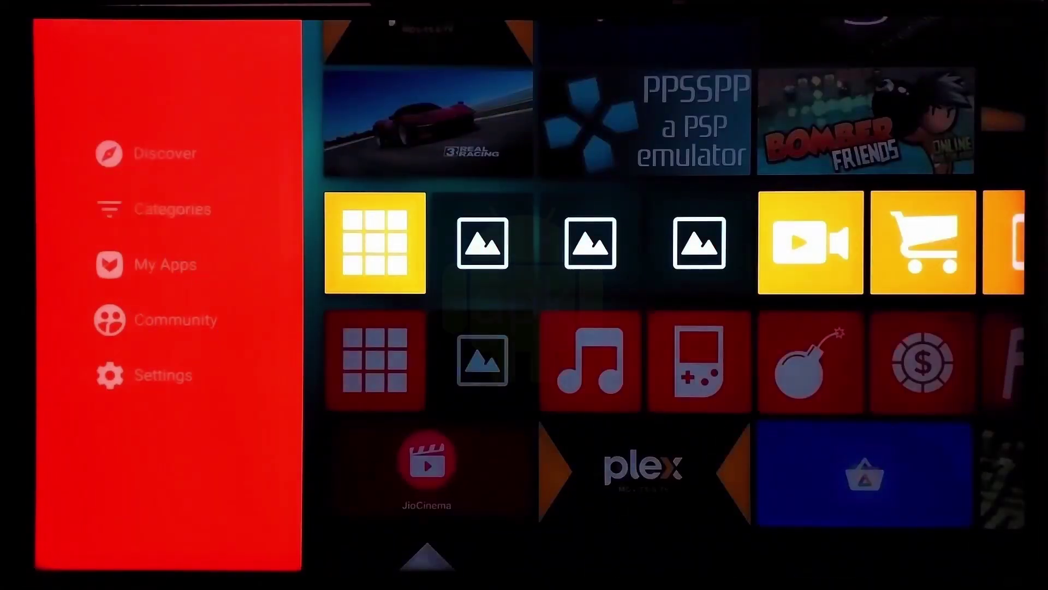
key("Right")
key("Right")
key("Right")
key("Right")
key("Right")
key("Right")
key("Right")
key("Return")
key("Down")
key("Down")
key("Down")
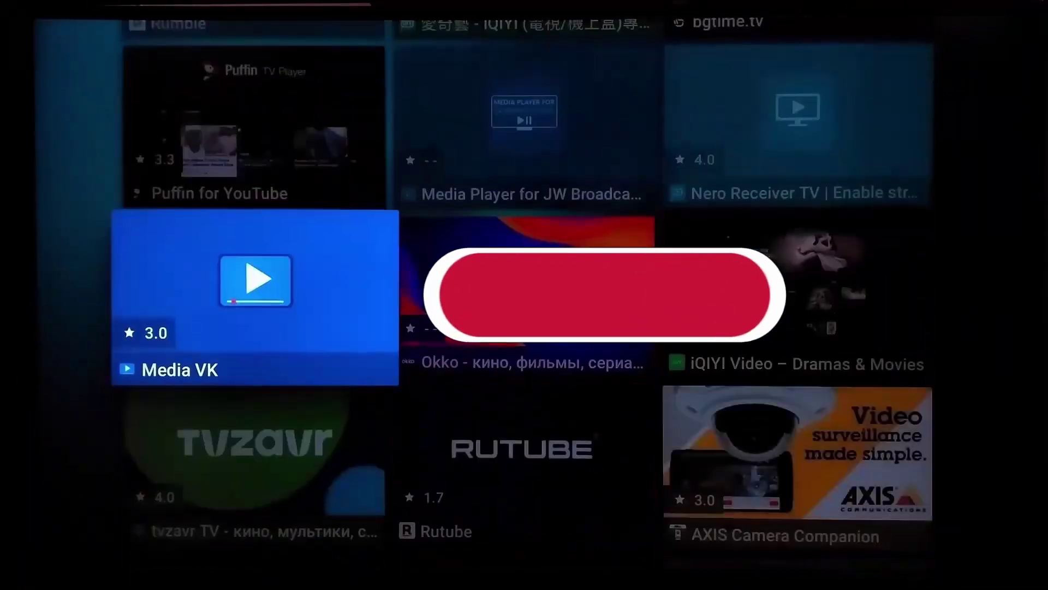